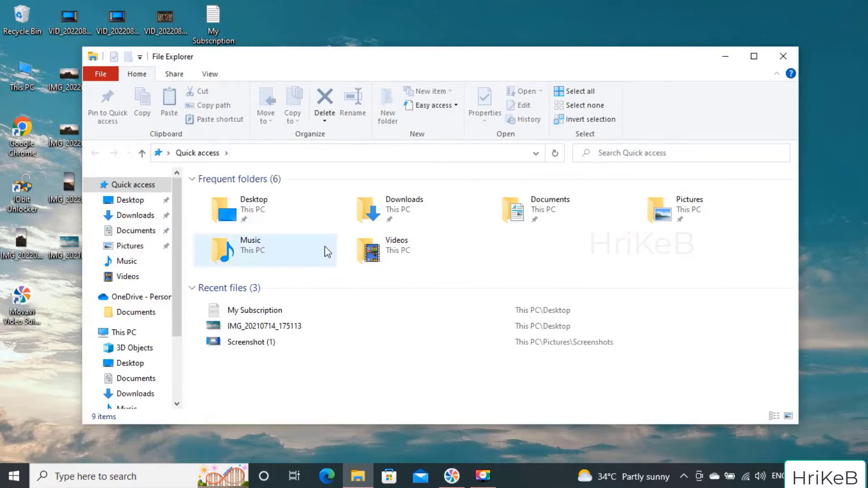
# Step: Run MediaCreationToolW11 from the Downloads folder despite the SmartScreen warning, and accept the license terms
pyautogui.doubleClick(403, 212)
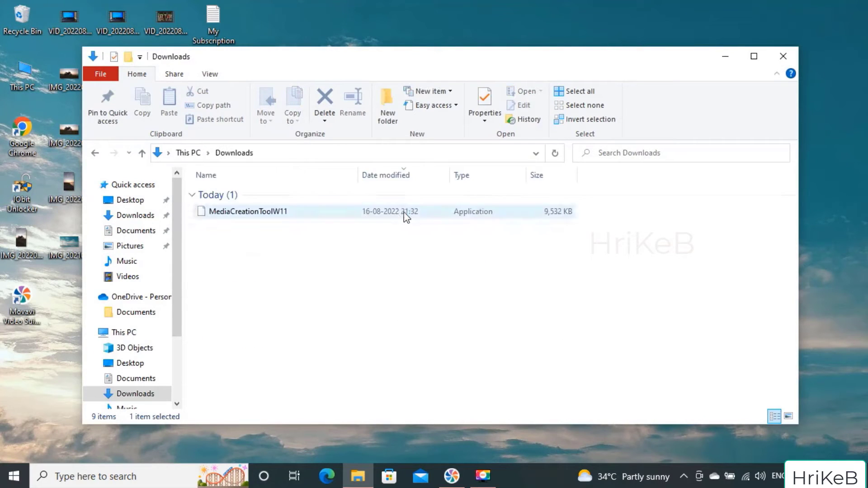
pyautogui.doubleClick(272, 213)
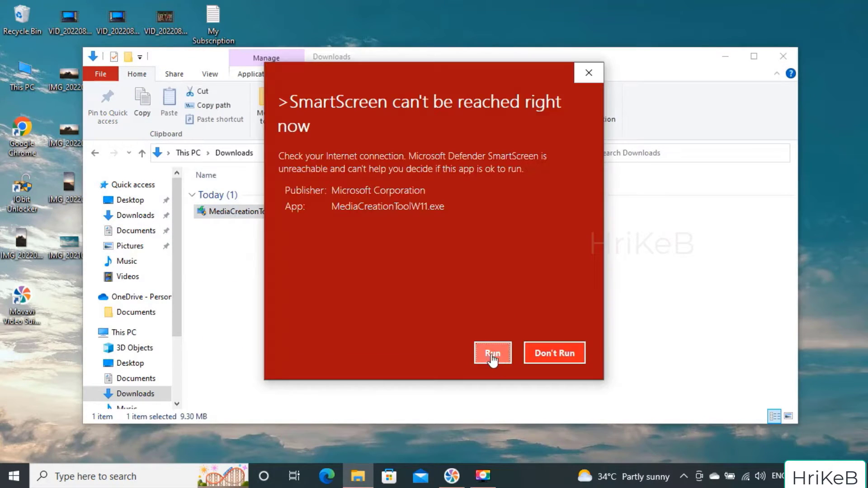
pyautogui.click(492, 356)
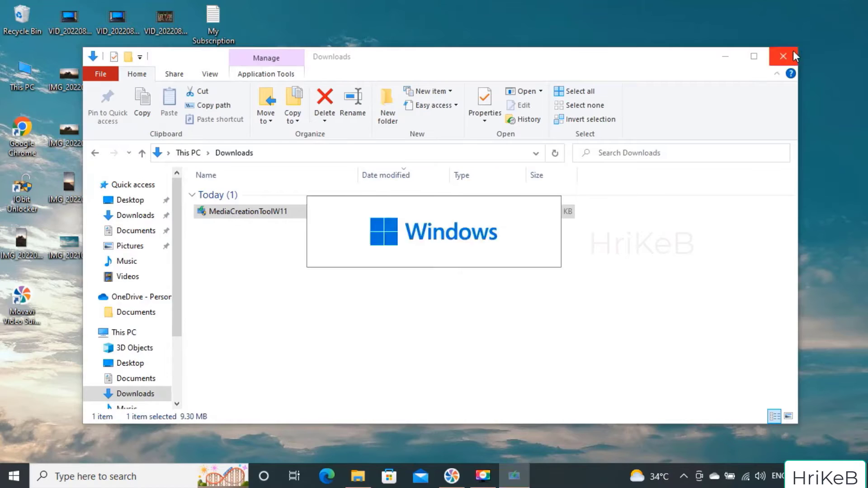
pyautogui.click(785, 54)
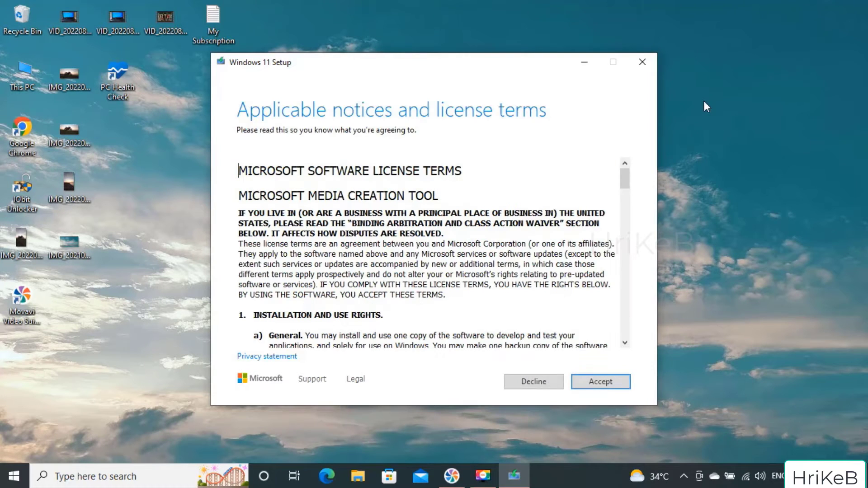
pyautogui.click(597, 384)
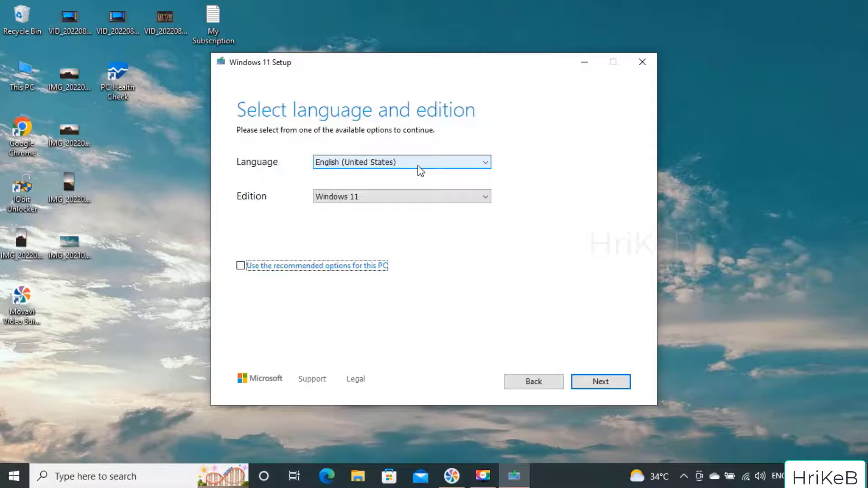
# Step: Keep English (United States) and Windows 11 as language and edition, using the recommended options for this PC, and continue
pyautogui.click(417, 163)
pyautogui.click(396, 178)
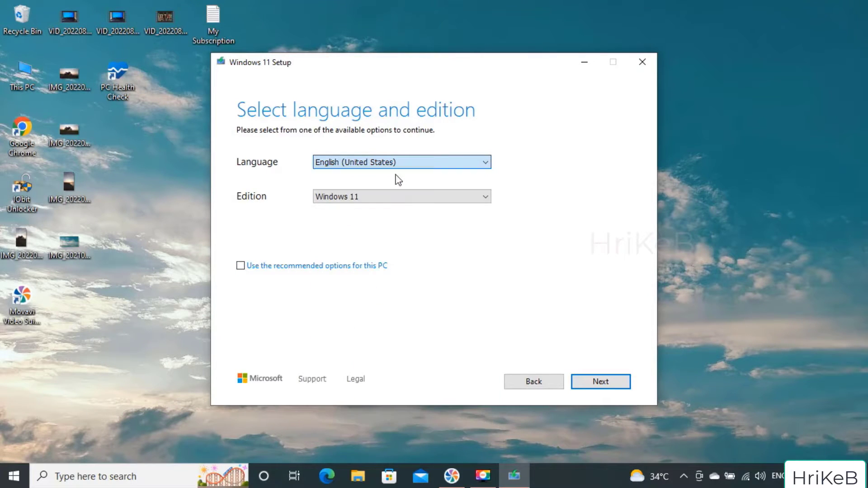
pyautogui.click(389, 199)
pyautogui.click(379, 210)
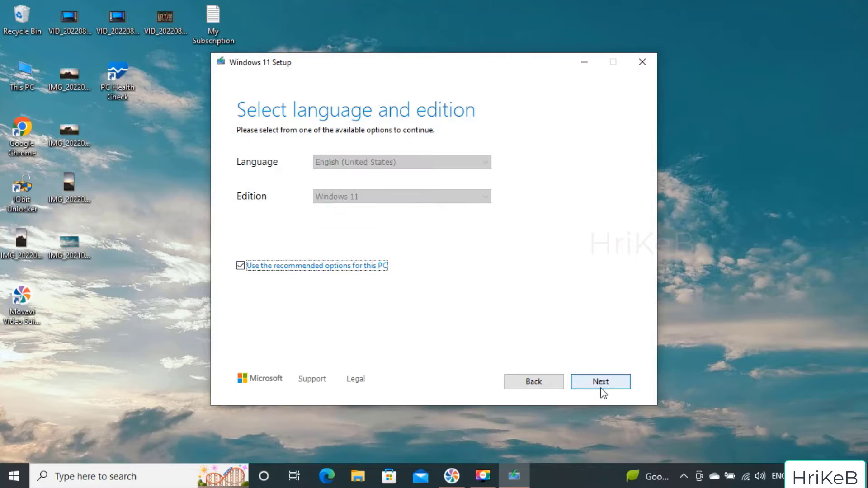
pyautogui.click(601, 383)
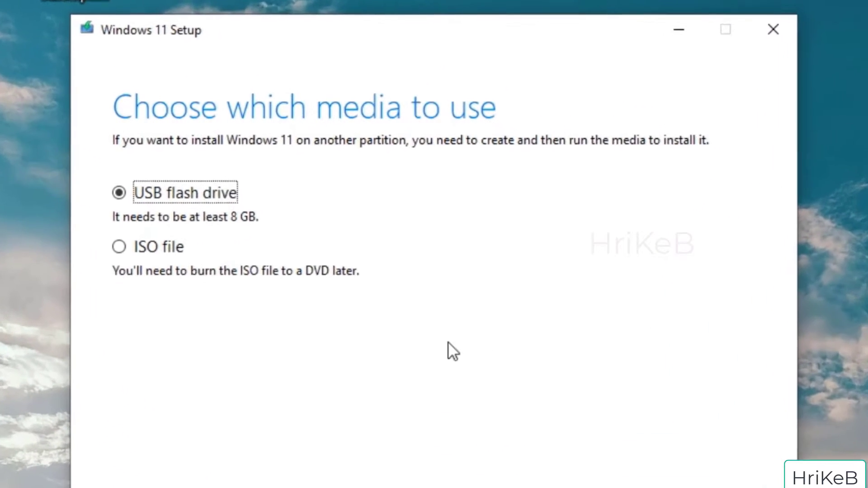
# Step: Create the installation media as an ISO file named Windows 11 on the Desktop and finish the setup wizard
pyautogui.click(99, 256)
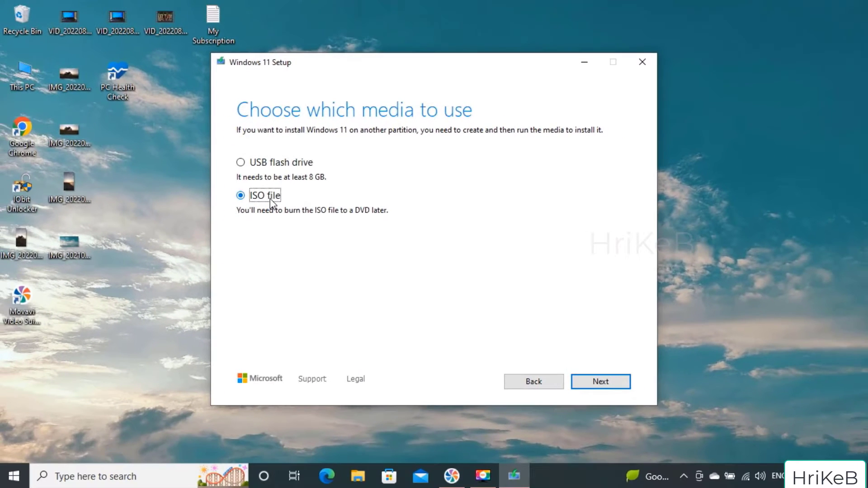
pyautogui.click(601, 384)
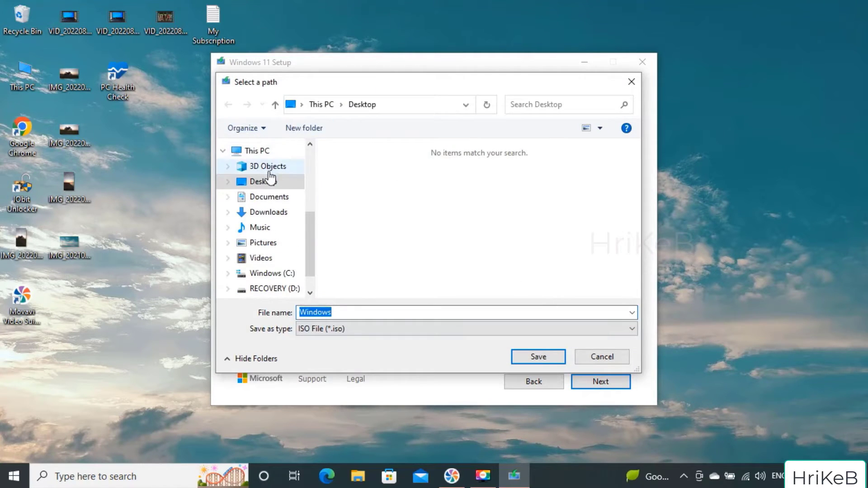
pyautogui.click(270, 181)
pyautogui.doubleClick(342, 312)
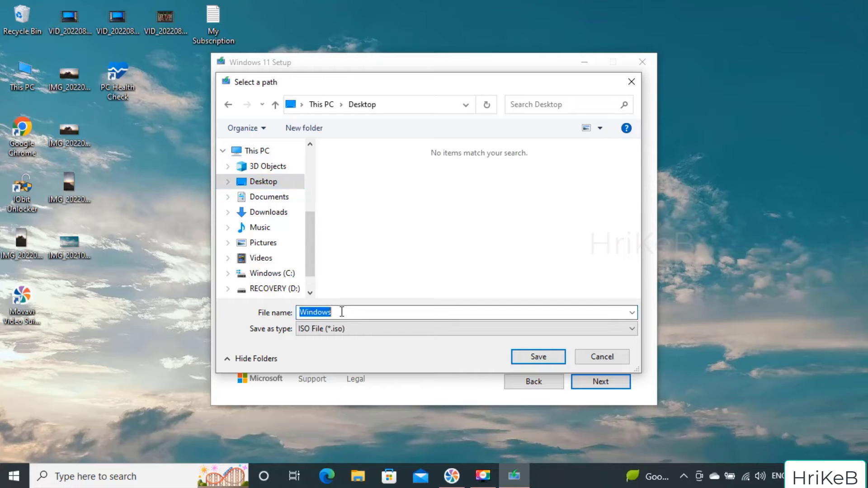
pyautogui.click(343, 312)
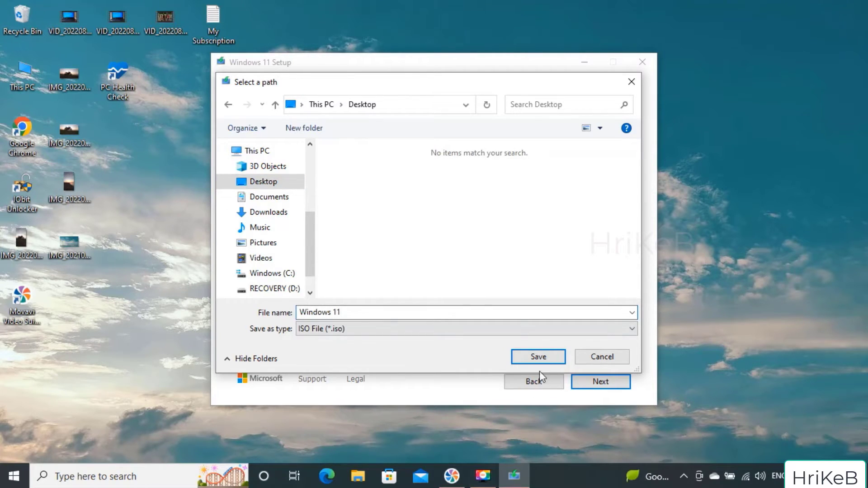
pyautogui.click(538, 356)
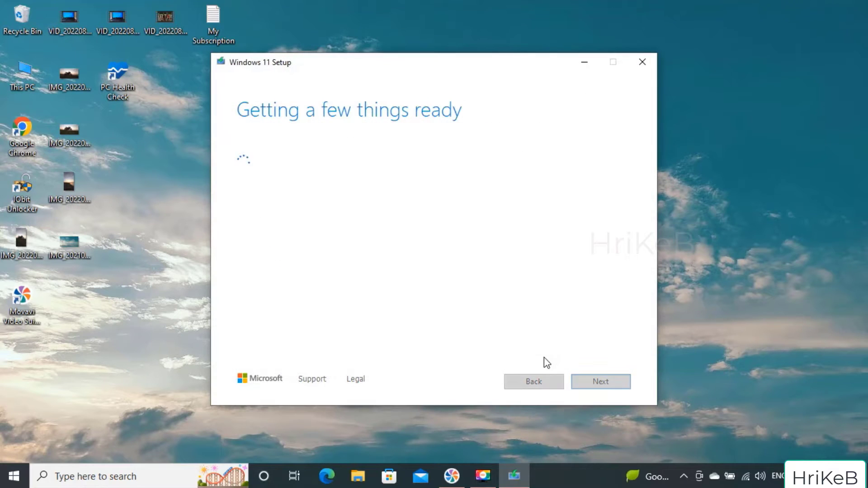
pyautogui.click(686, 192)
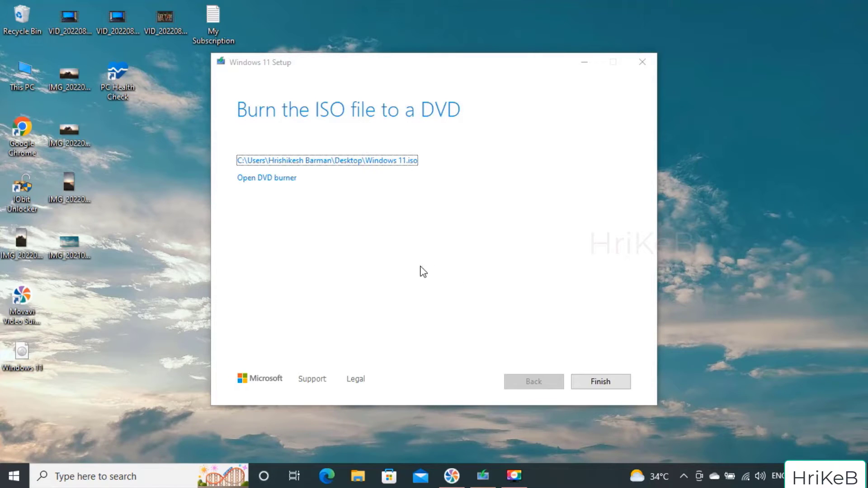
pyautogui.click(601, 383)
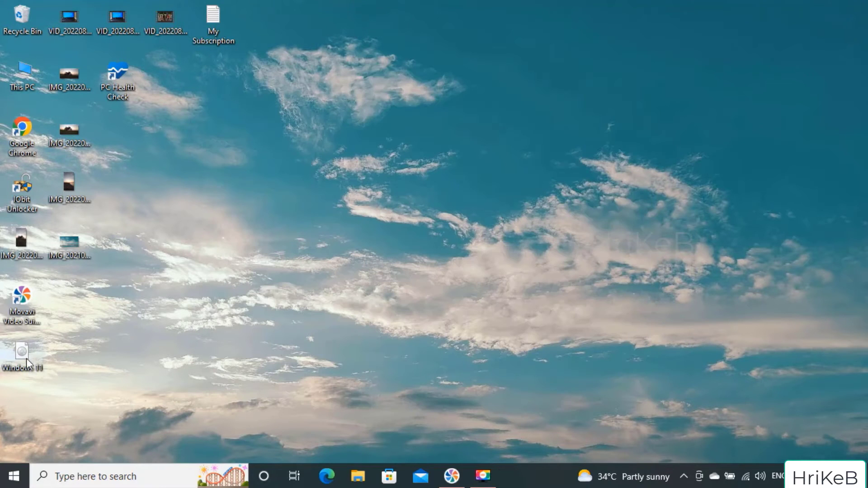
# Step: Mount the Windows 11 ISO from the desktop and run setup from its DVD drive, closing the folder window
pyautogui.moveTo(23, 354); pyautogui.dragTo(226, 206)
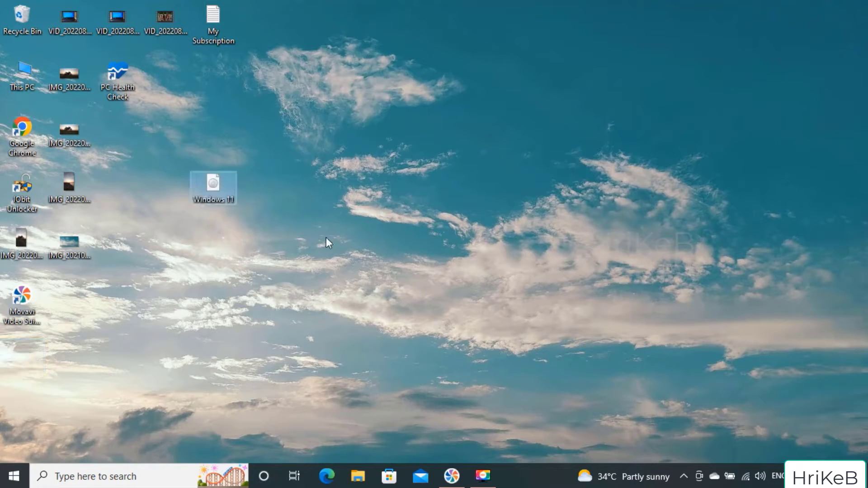
pyautogui.rightClick(211, 184)
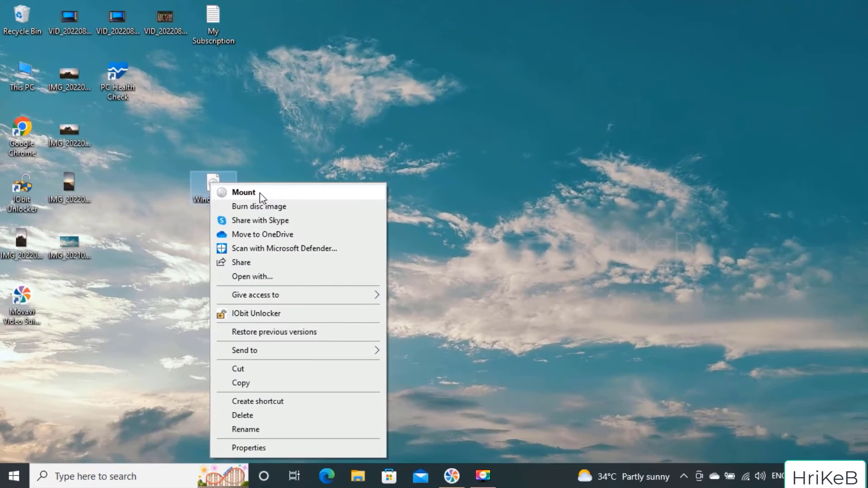
pyautogui.click(261, 194)
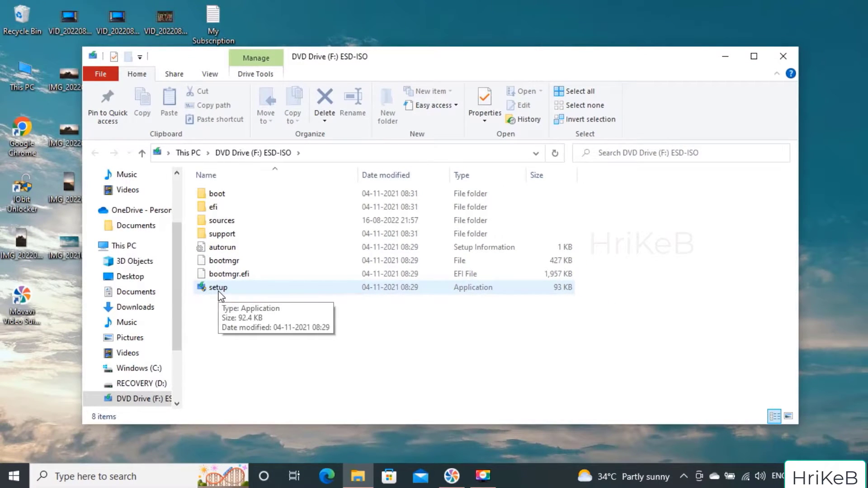
pyautogui.doubleClick(218, 291)
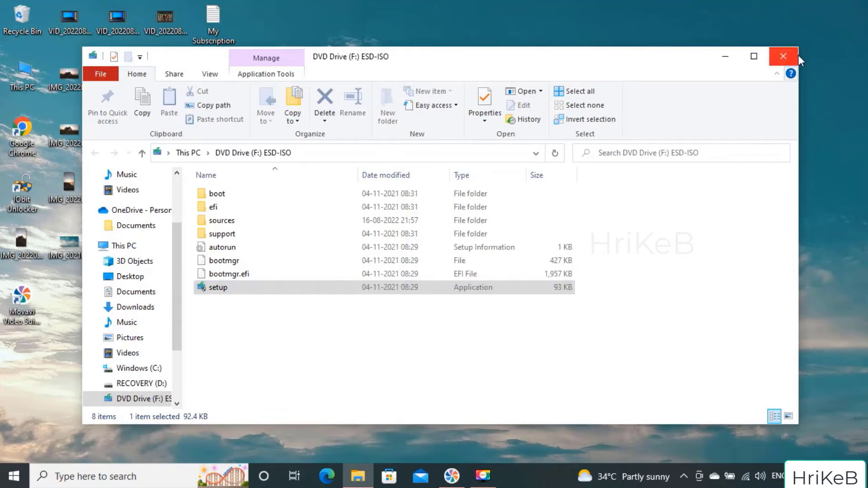
pyautogui.click(787, 60)
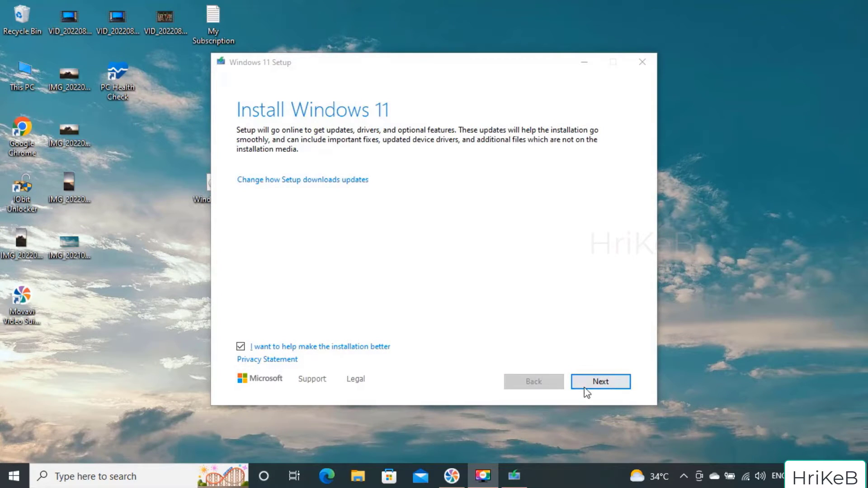
# Step: Continue through the Windows 11 installer and choose to keep personal files and apps
pyautogui.click(602, 382)
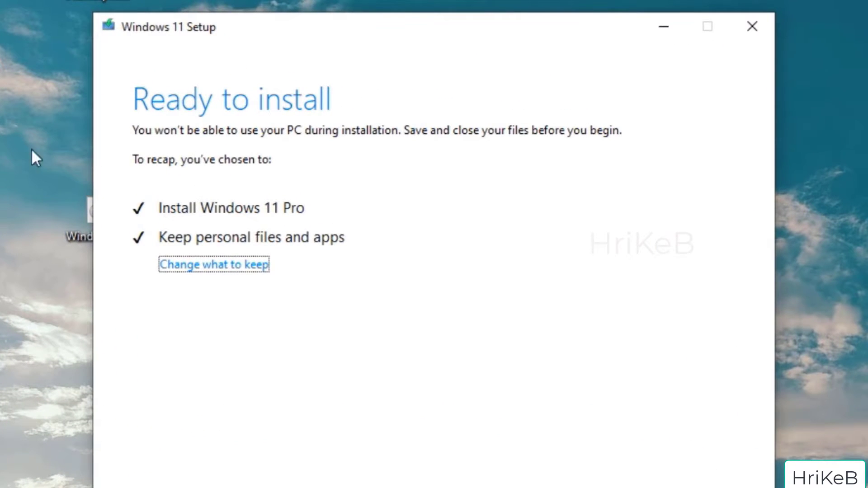
pyautogui.click(181, 262)
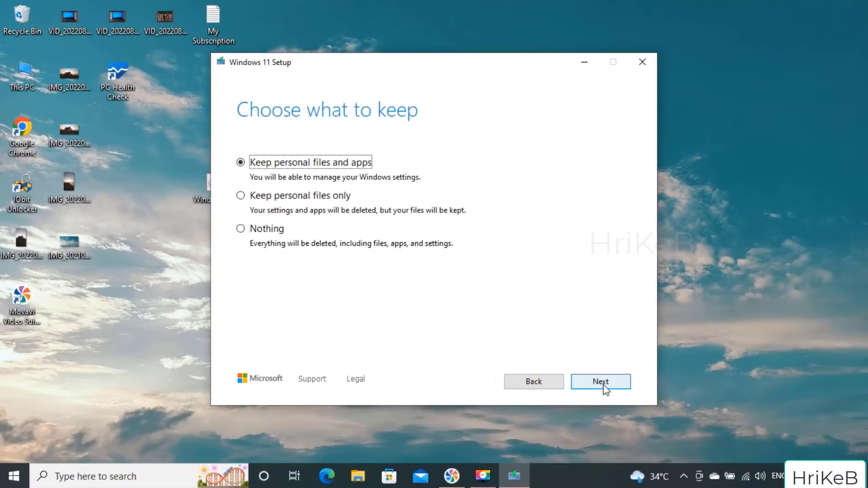
pyautogui.click(603, 385)
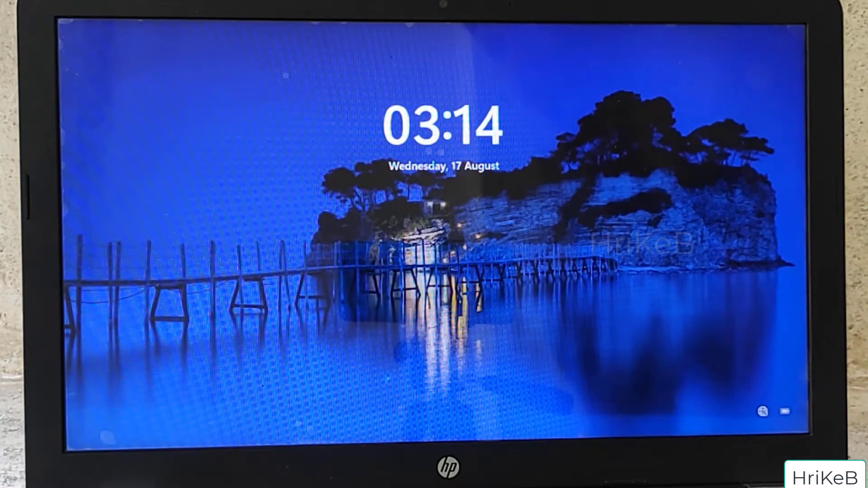
# Step: Unlock the computer and sign in with the account password
pyautogui.press('space')
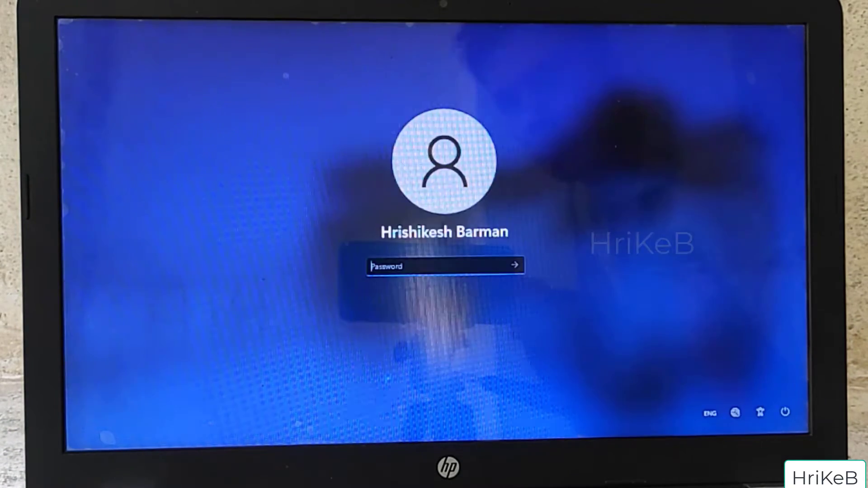
pyautogui.press('Return')
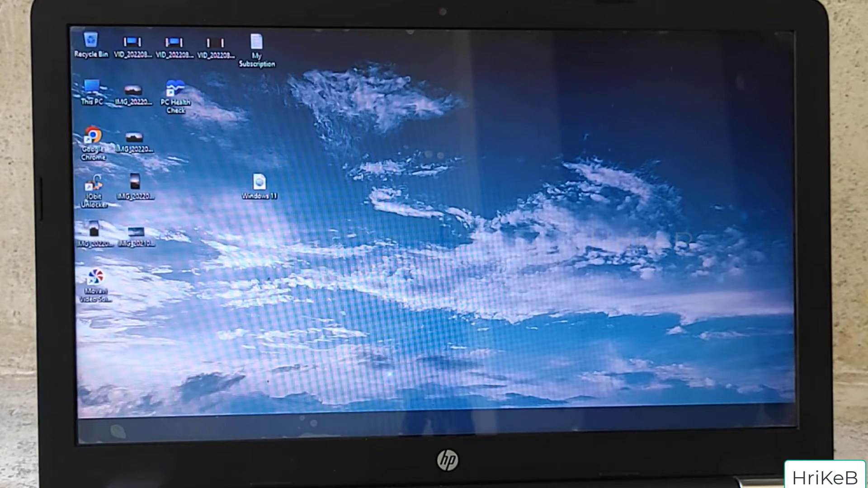
# Step: Look over the Start menu and the quick settings for network, brightness and volume
pyautogui.press('super')
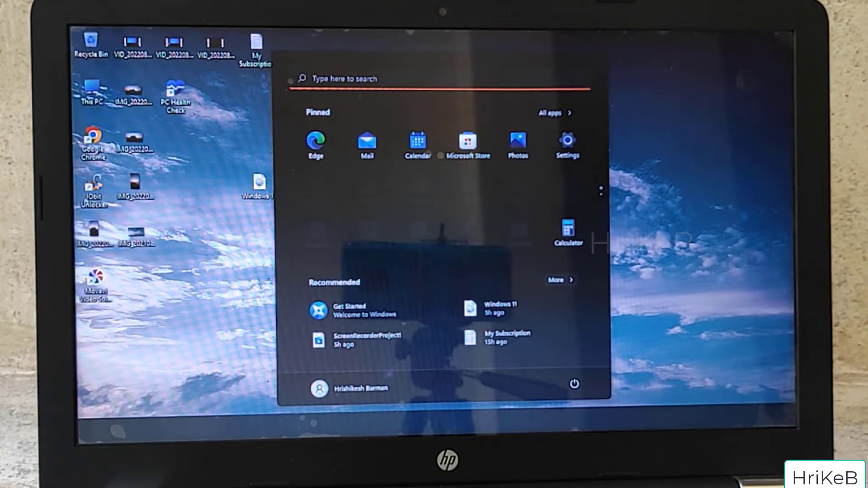
pyautogui.press('Escape')
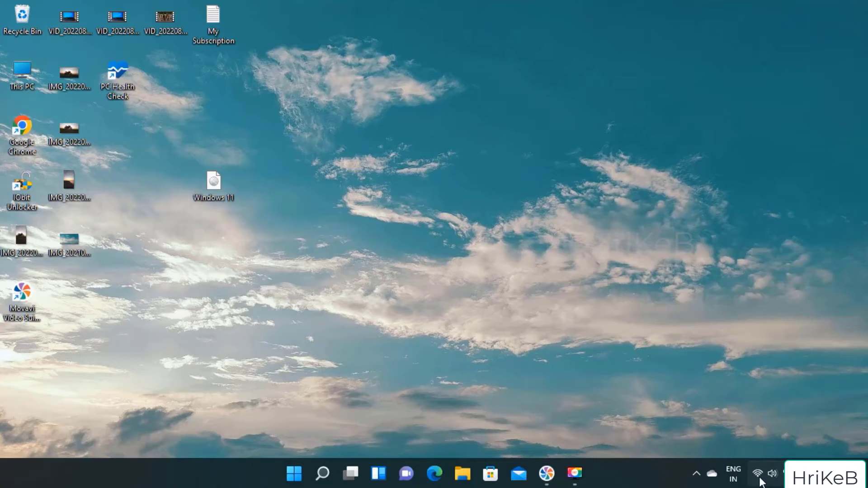
pyautogui.click(758, 475)
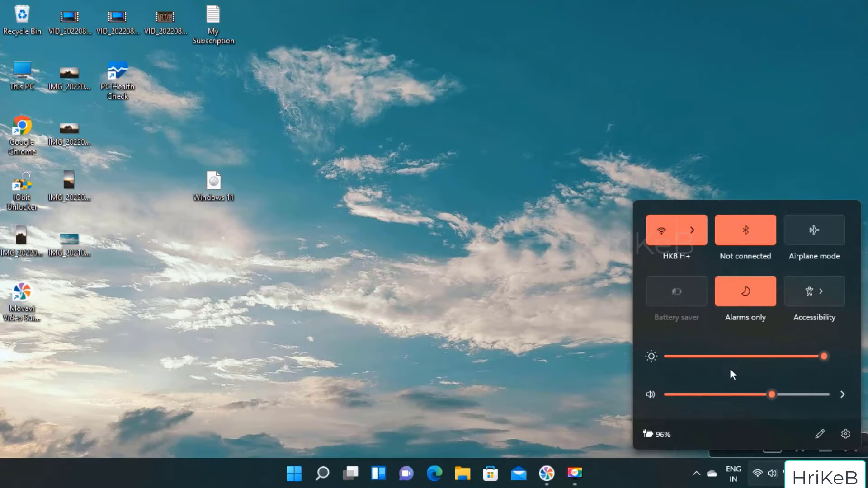
pyautogui.click(454, 340)
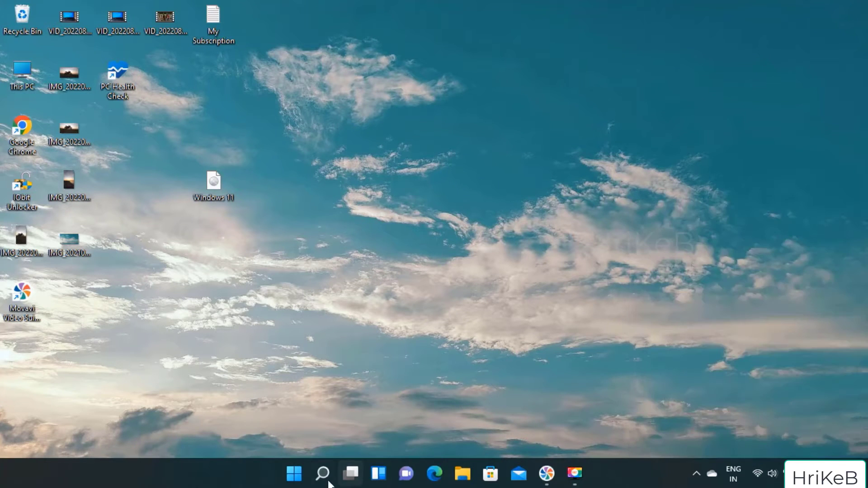
# Step: Open the System About page in Settings and check the installed Windows edition under Windows specifications
pyautogui.click(285, 483)
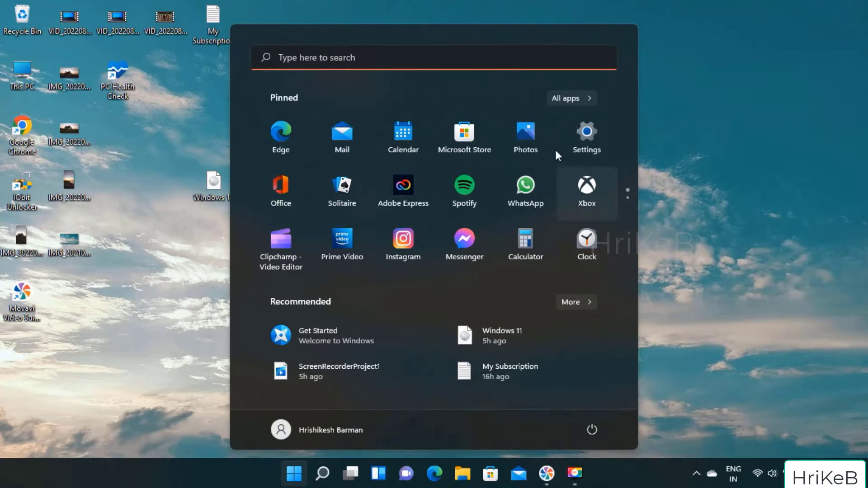
pyautogui.click(587, 136)
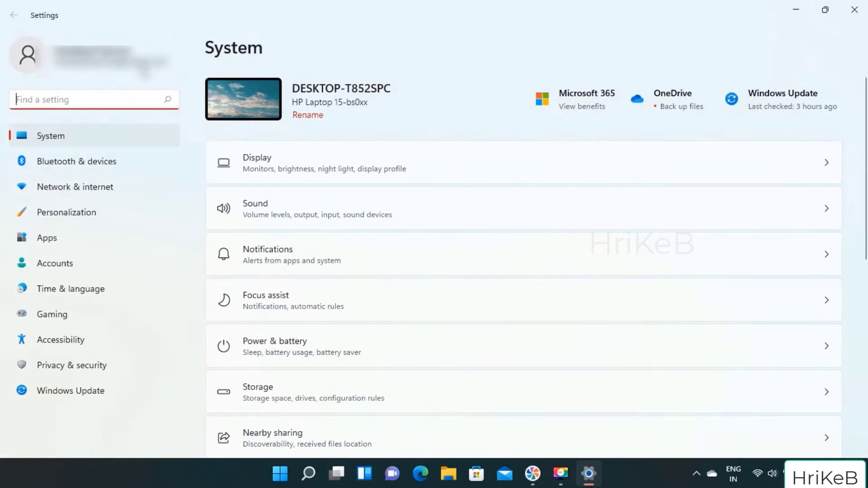
pyautogui.scroll(-8, 460, 229)
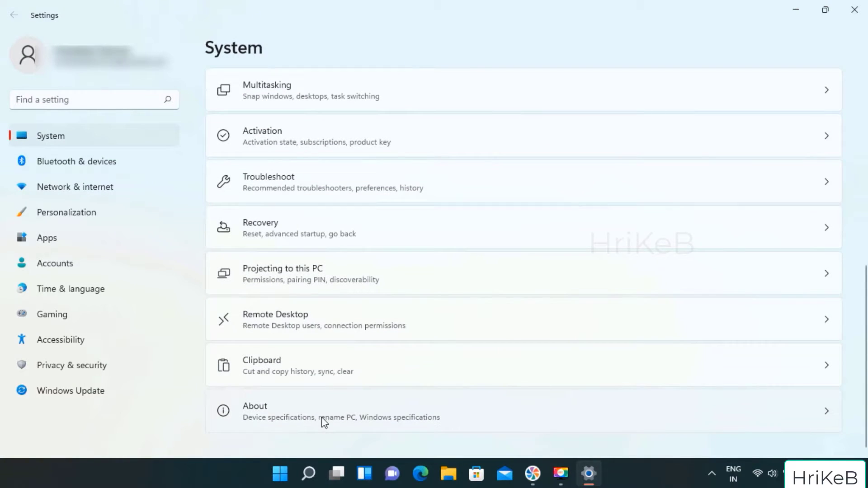
pyautogui.click(287, 416)
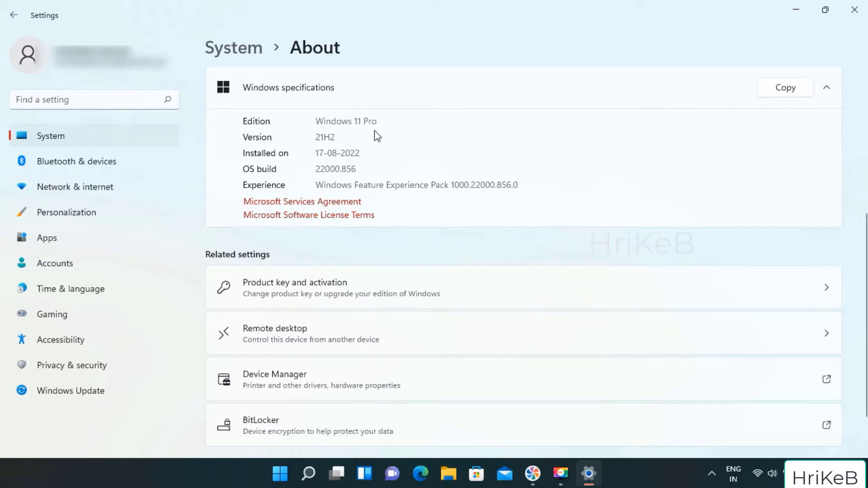
pyautogui.moveTo(379, 122); pyautogui.dragTo(304, 130)
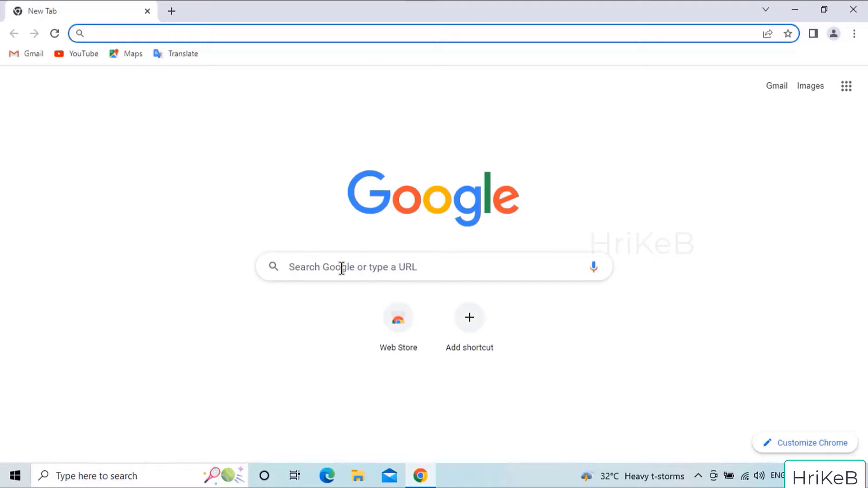
# Step: Search Google for "windows 11 download" and open Microsoft's Download Windows 11 page
pyautogui.click(341, 266)
pyautogui.write('w')
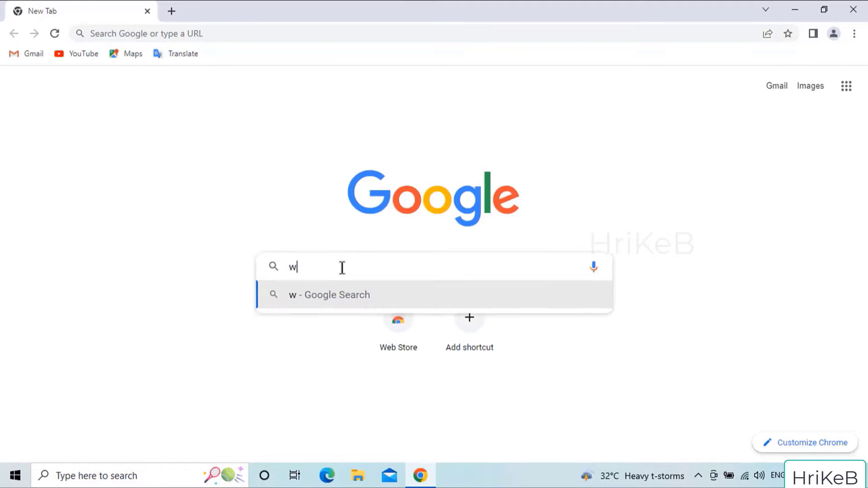
pyautogui.write('indows 11 download')
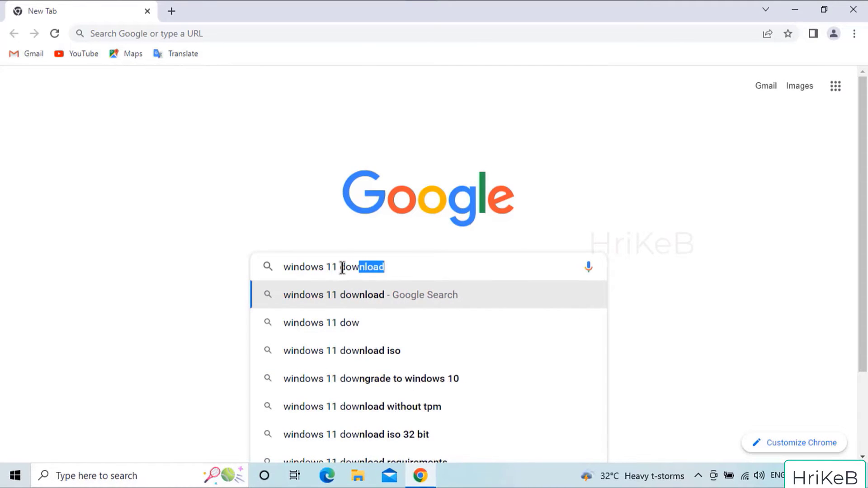
pyautogui.press('Return')
pyautogui.click(277, 207)
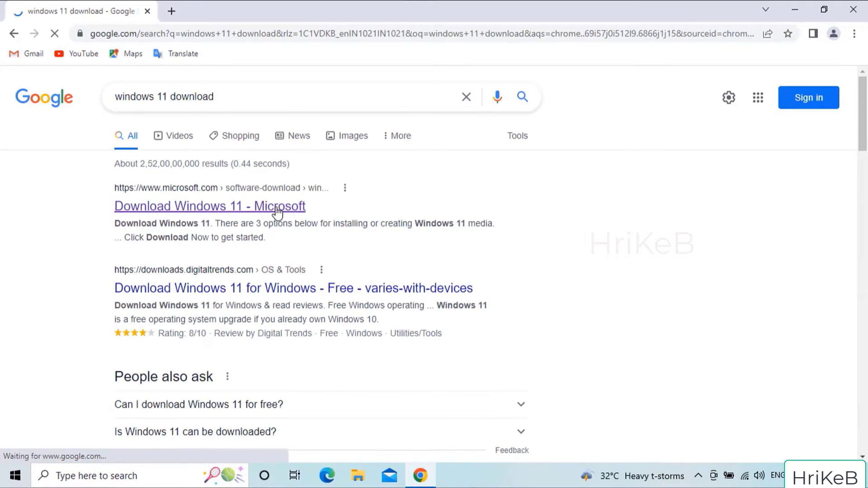
# Step: Choose Windows 11 (multi-edition ISO) under Download Windows 11 Disk Image (ISO) and submit the download request
pyautogui.scroll(-7, 121, 157)
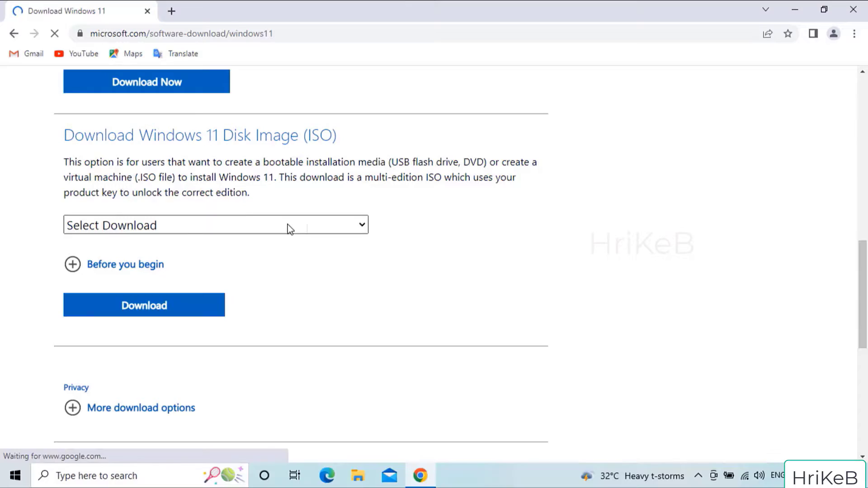
pyautogui.click(288, 226)
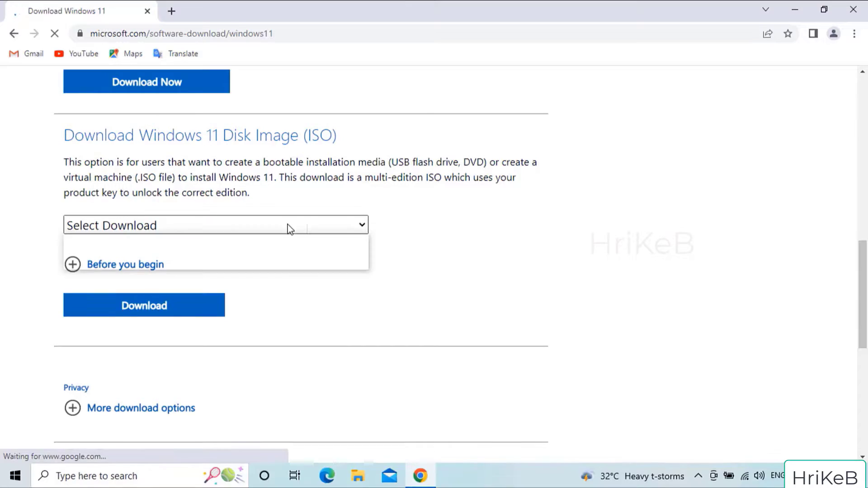
pyautogui.click(261, 262)
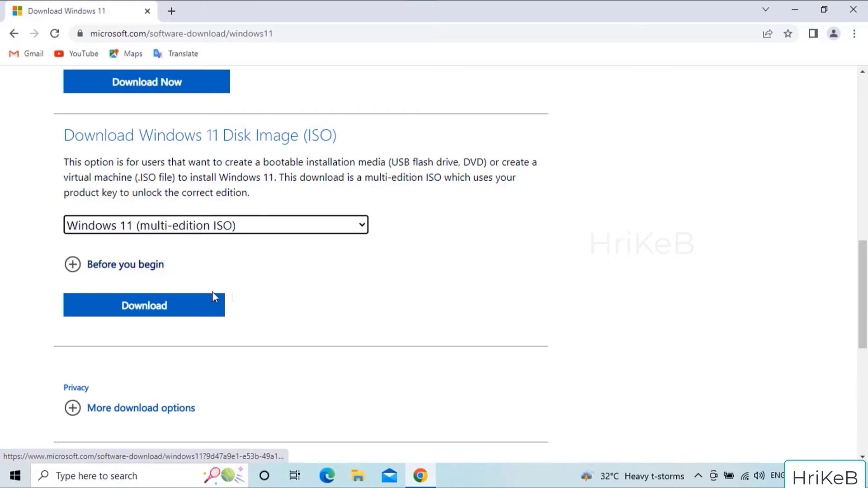
pyautogui.click(130, 312)
# Step: Confirm English (United States) as the product language, start the 64-bit ISO download and check it in the downloads list
pyautogui.scroll(-3, 131, 312)
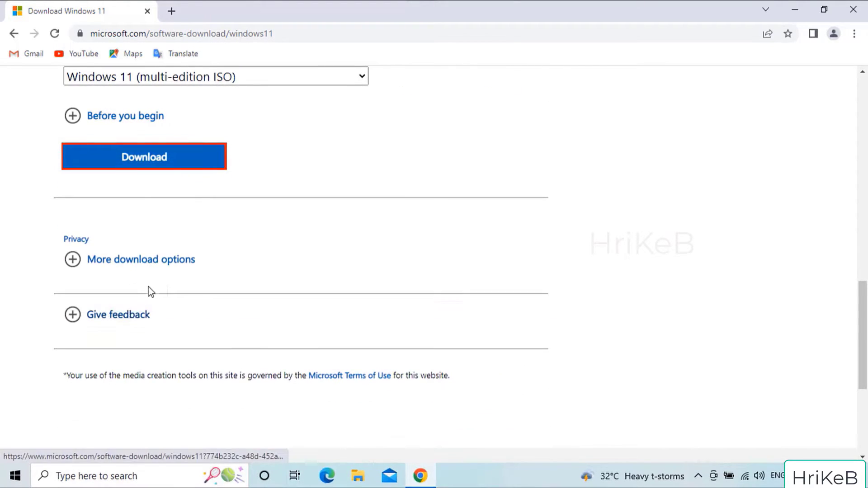
pyautogui.click(201, 288)
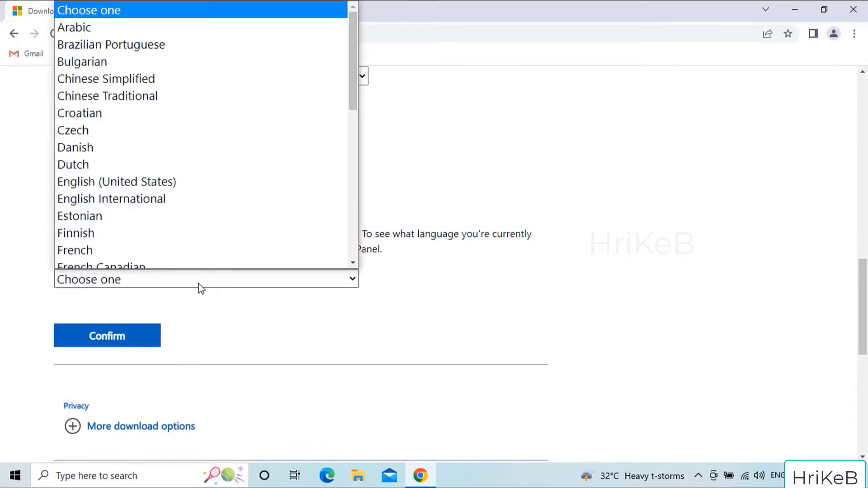
pyautogui.click(181, 177)
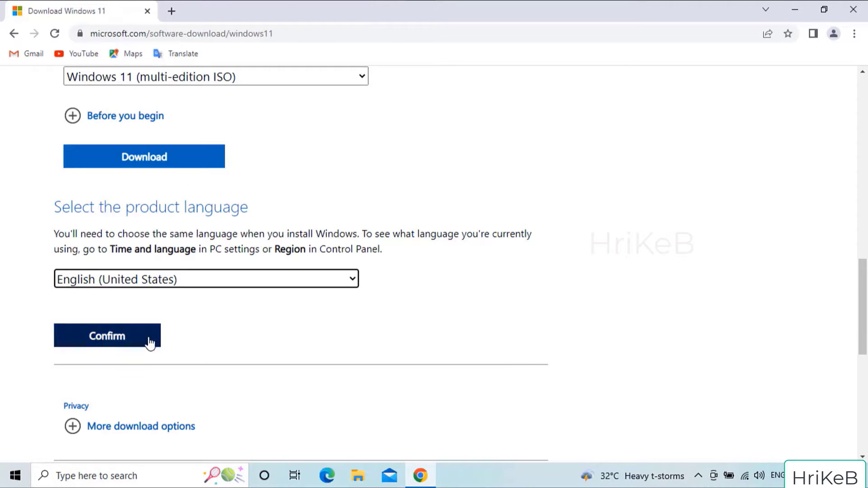
pyautogui.click(119, 344)
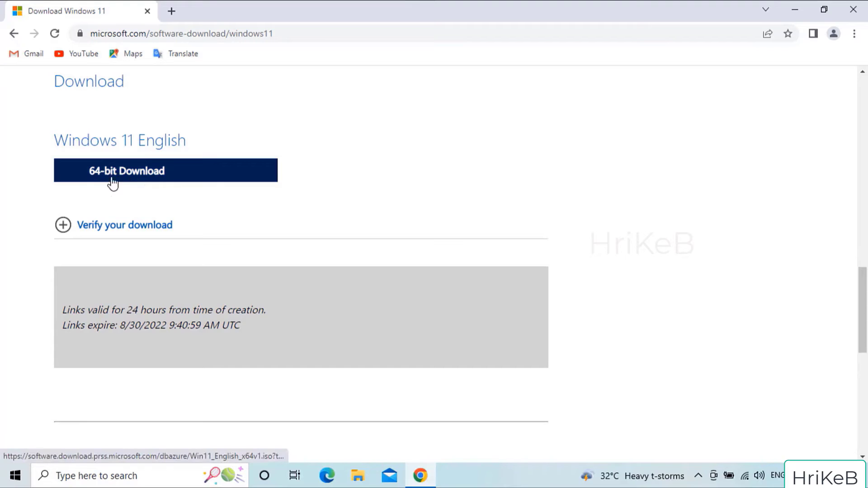
pyautogui.click(151, 177)
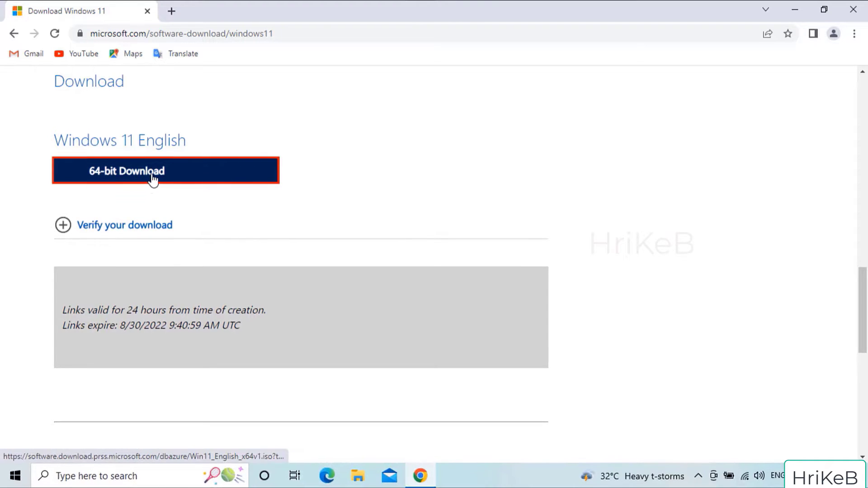
pyautogui.hotkey('ctrl', 'j')
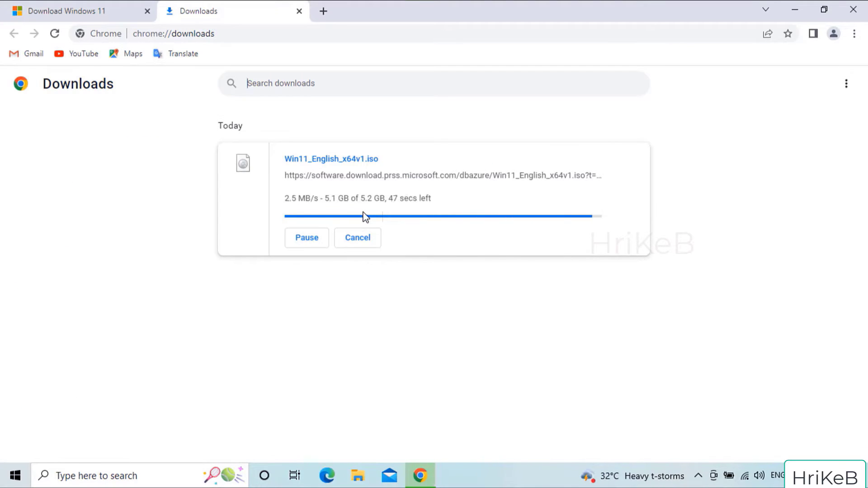
# Step: Search for "wintohdd" in a new browser tab and open the WinToHDD page on the EasyUEFI site
pyautogui.click(322, 11)
pyautogui.click(311, 32)
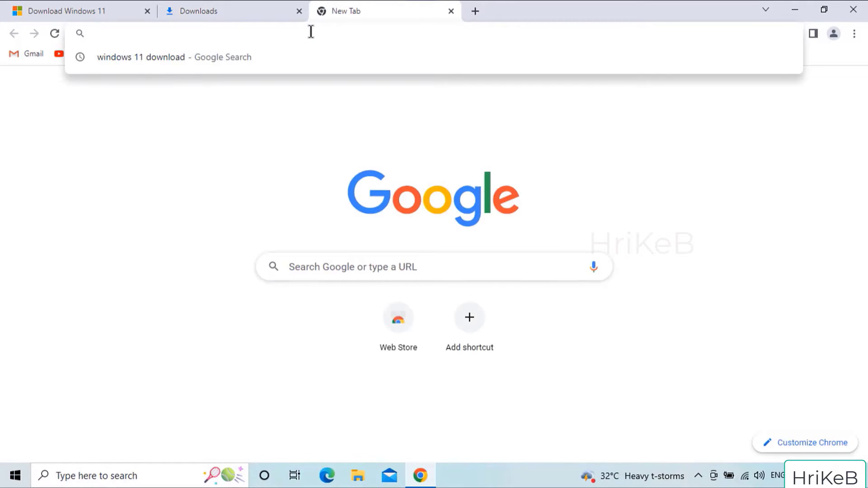
pyautogui.write('wintohdd')
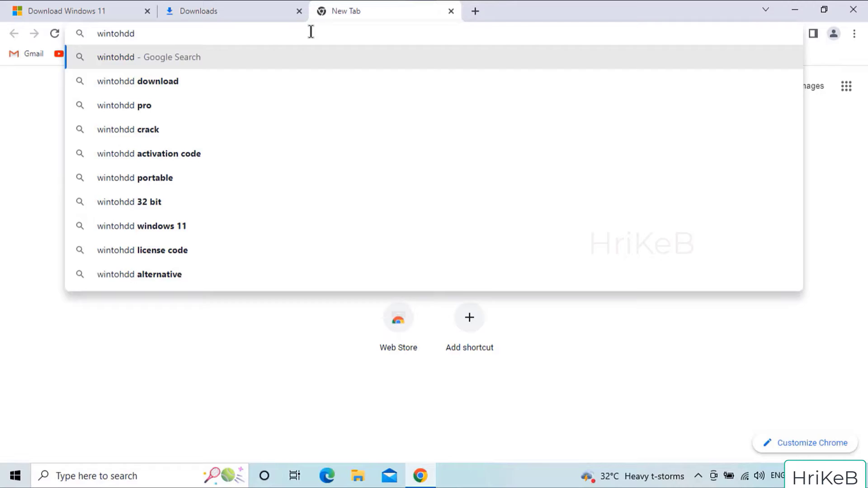
pyautogui.press('Return')
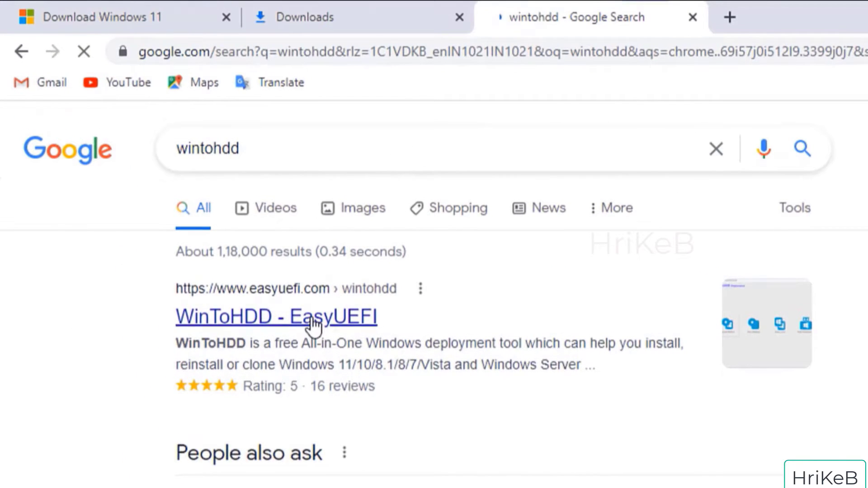
pyautogui.click(314, 323)
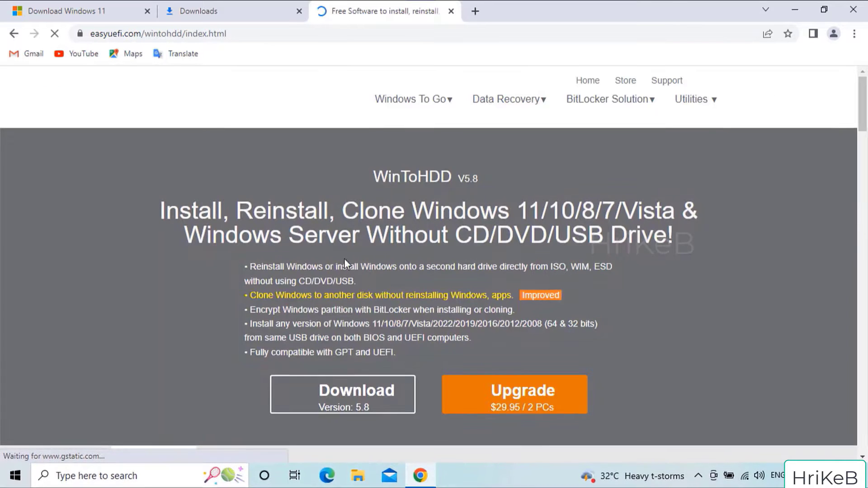
# Step: Download WinToHDD version 5.8 from its product page, check the browser's downloads list and close the browser
pyautogui.moveTo(708, 102)
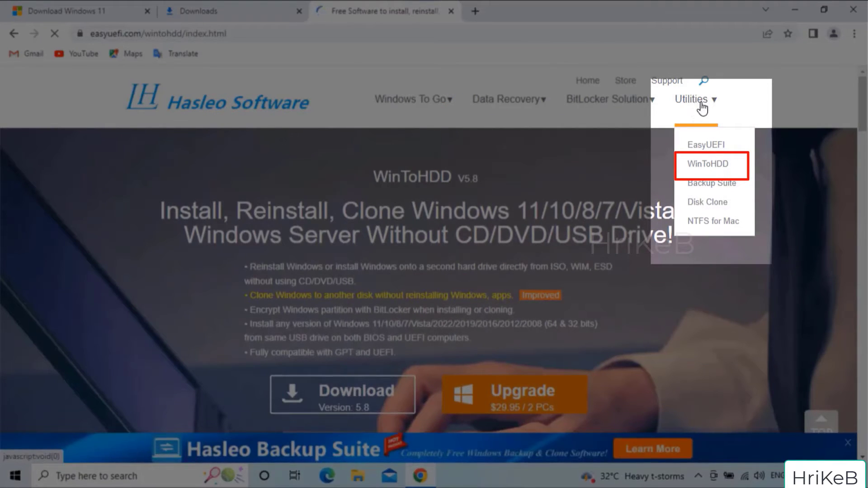
pyautogui.click(709, 165)
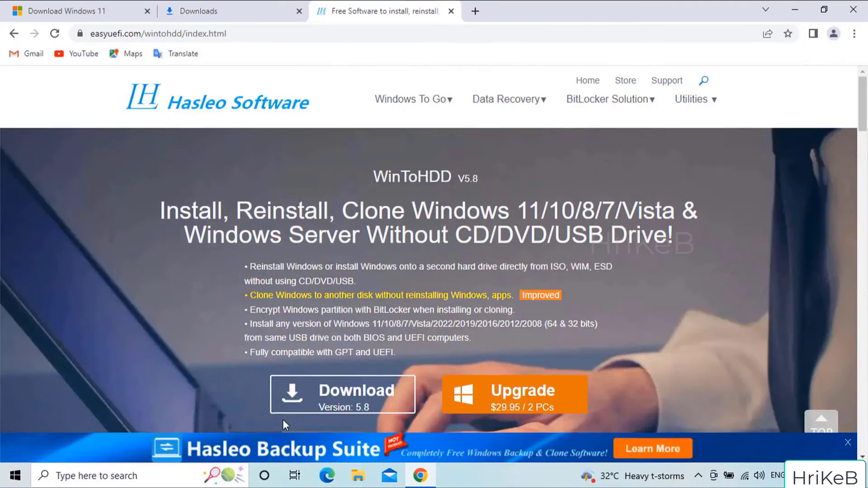
pyautogui.click(350, 404)
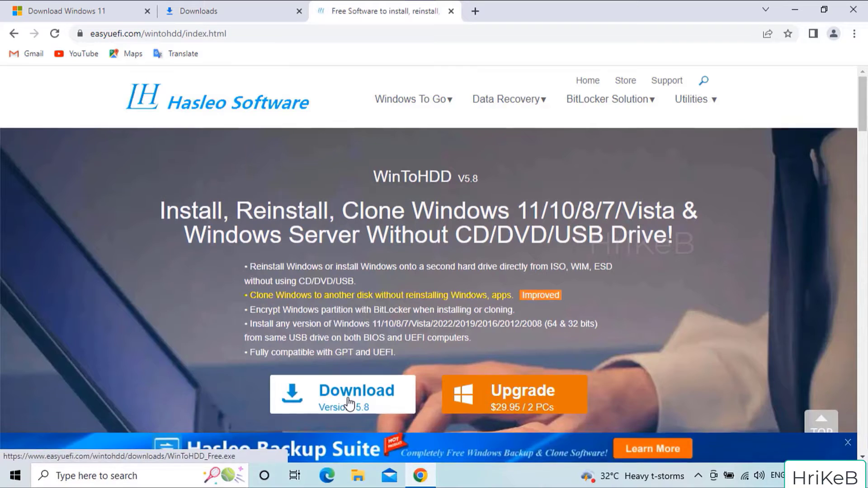
pyautogui.click(854, 33)
pyautogui.click(696, 118)
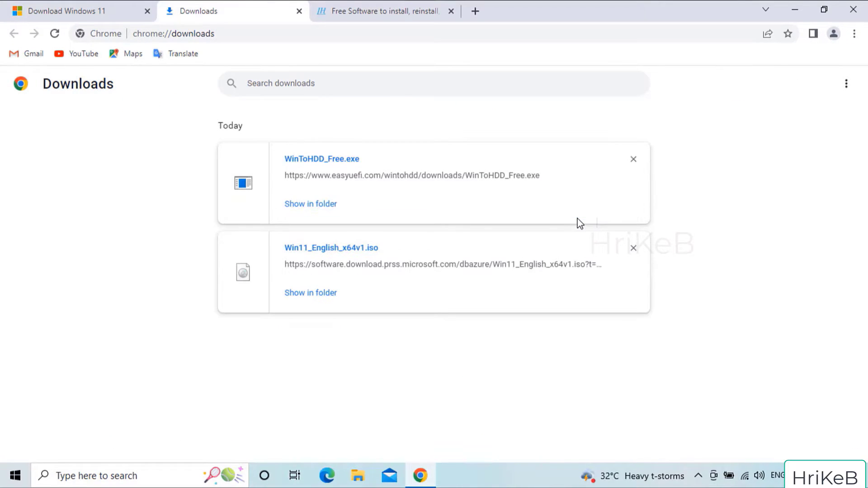
pyautogui.click(853, 10)
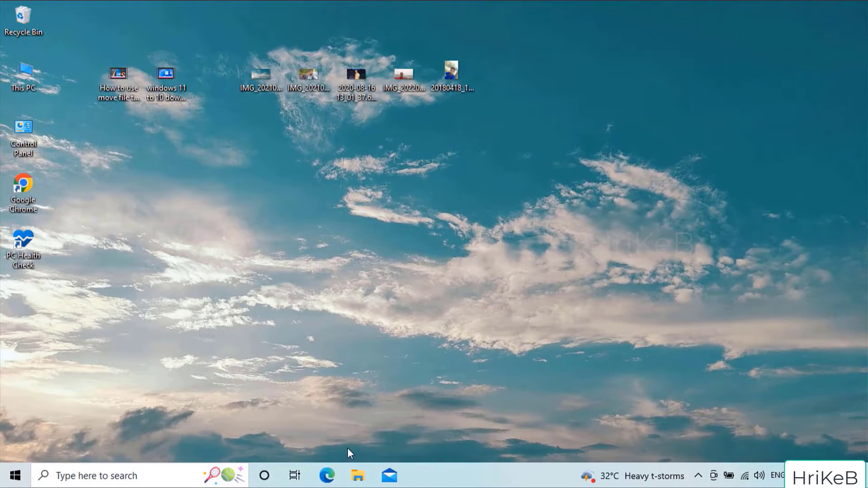
# Step: Switch to File Explorer and copy WinToHDD_Free and Win11_English_x64v1 from the Downloads folder
pyautogui.click(358, 475)
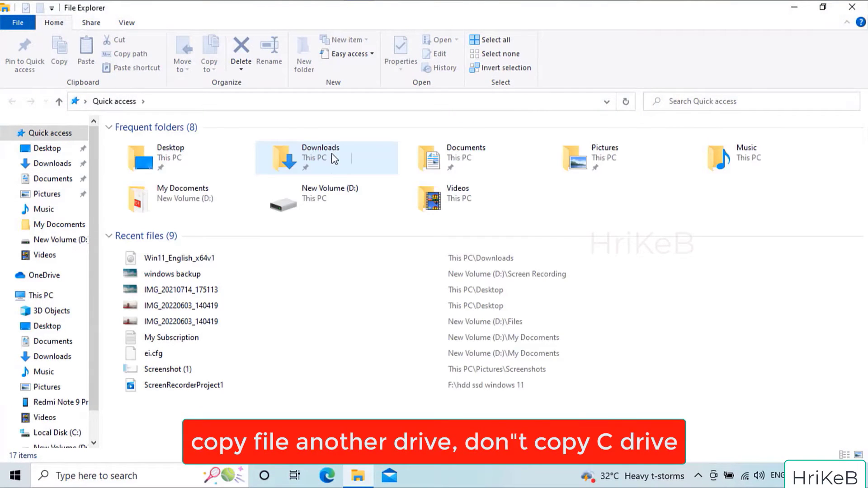
pyautogui.doubleClick(333, 159)
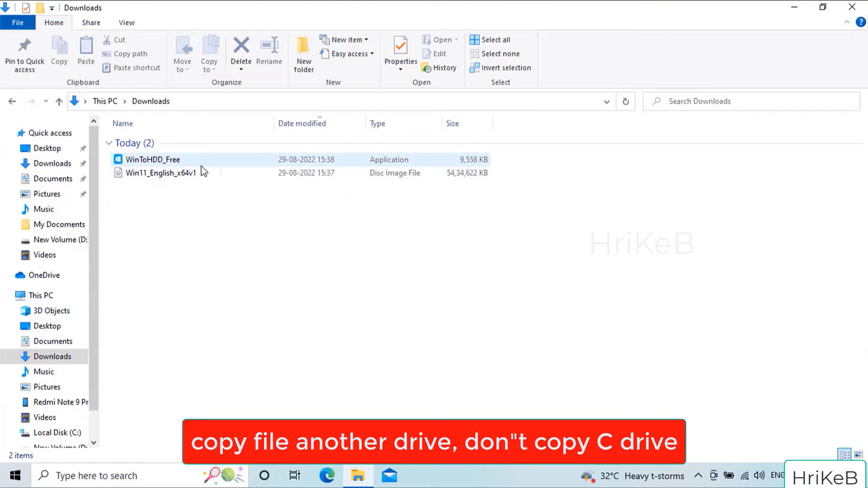
pyautogui.click(202, 166)
pyautogui.keyDown('shift'); pyautogui.click(203, 173); pyautogui.keyUp('shift')
pyautogui.rightClick(204, 173)
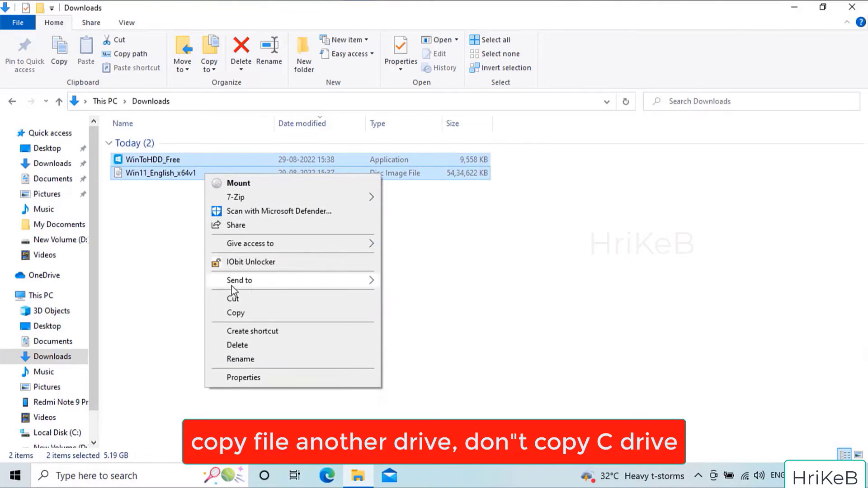
pyautogui.click(238, 311)
# Step: Paste the two copied files into the root of New Volume (D:)
pyautogui.click(47, 297)
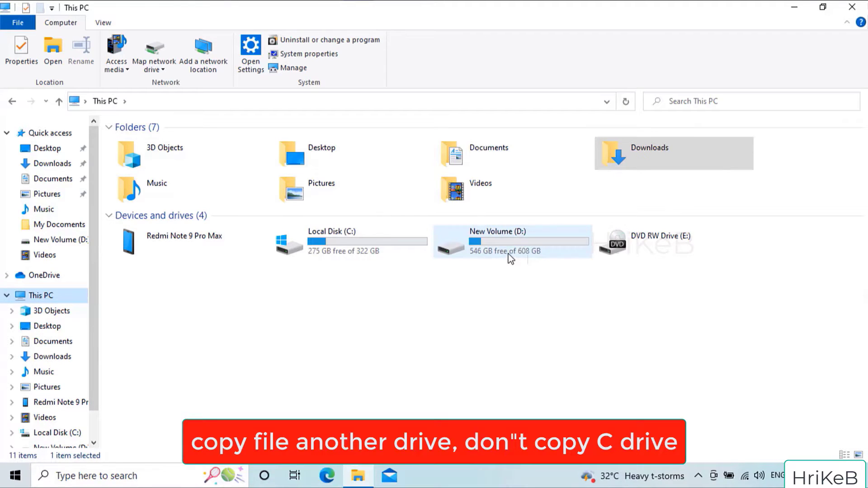
pyautogui.doubleClick(511, 258)
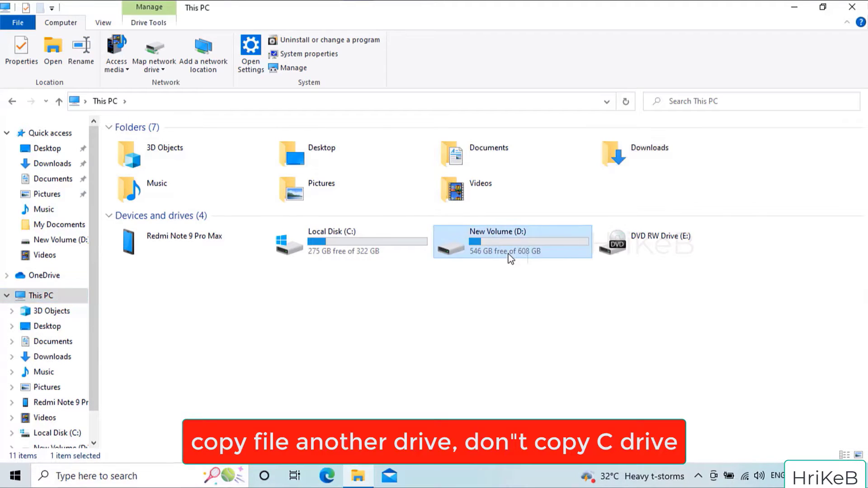
pyautogui.rightClick(384, 279)
pyautogui.click(418, 367)
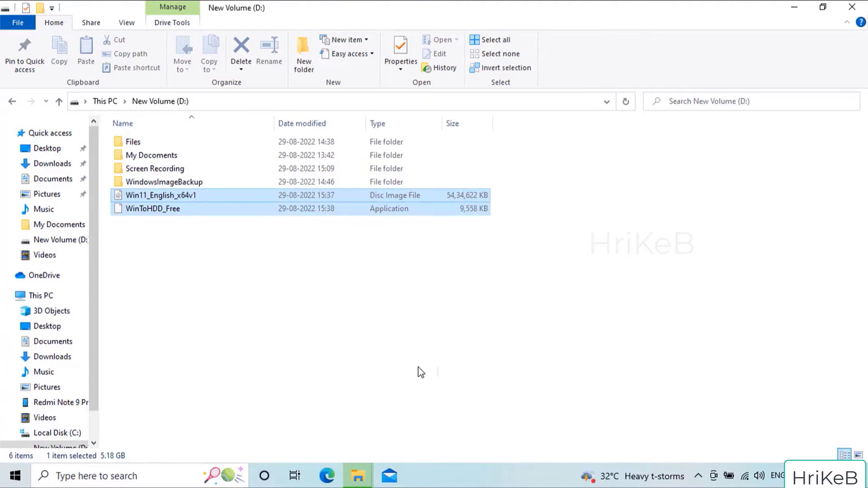
pyautogui.click(368, 363)
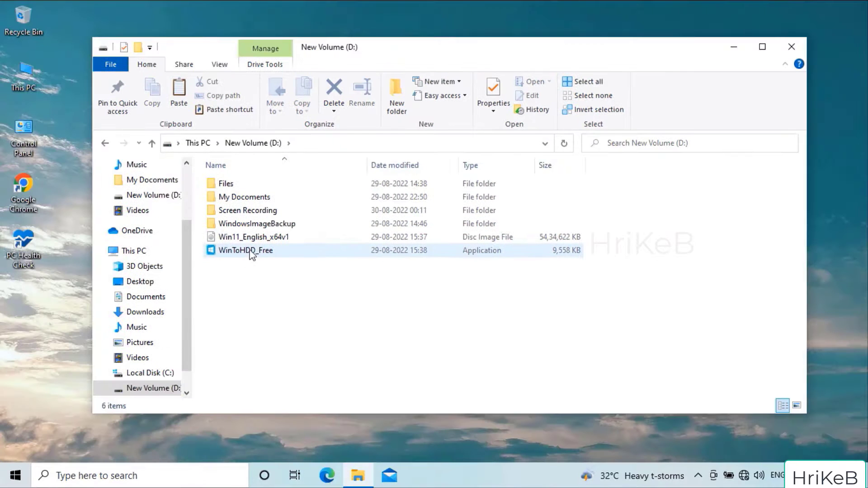
# Step: Run WinToHDD_Free from drive D: as administrator, allow it to make changes and use English as the setup language
pyautogui.rightClick(245, 252)
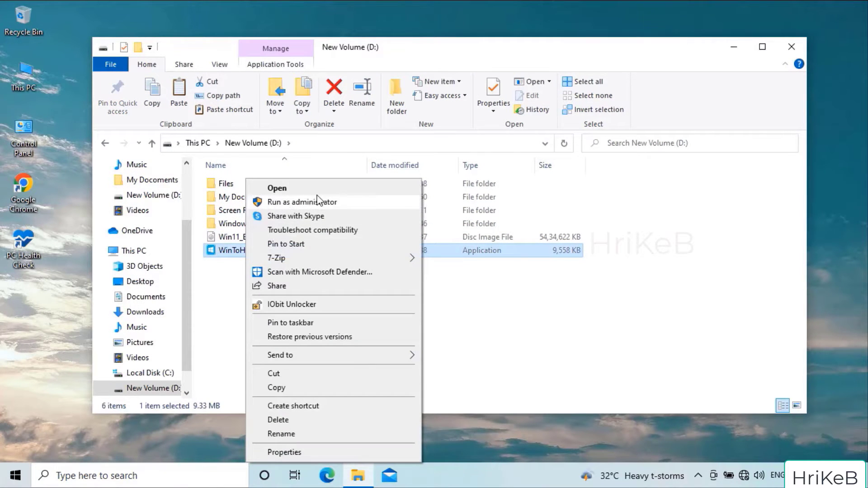
pyautogui.click(306, 204)
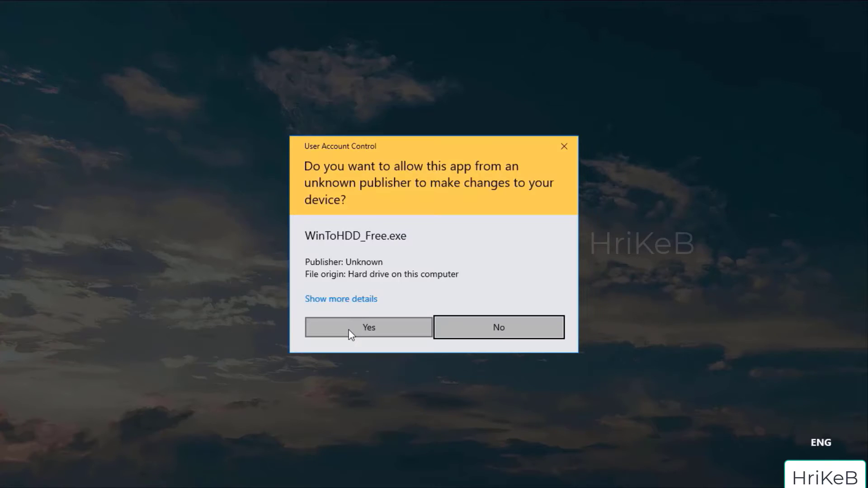
pyautogui.click(348, 330)
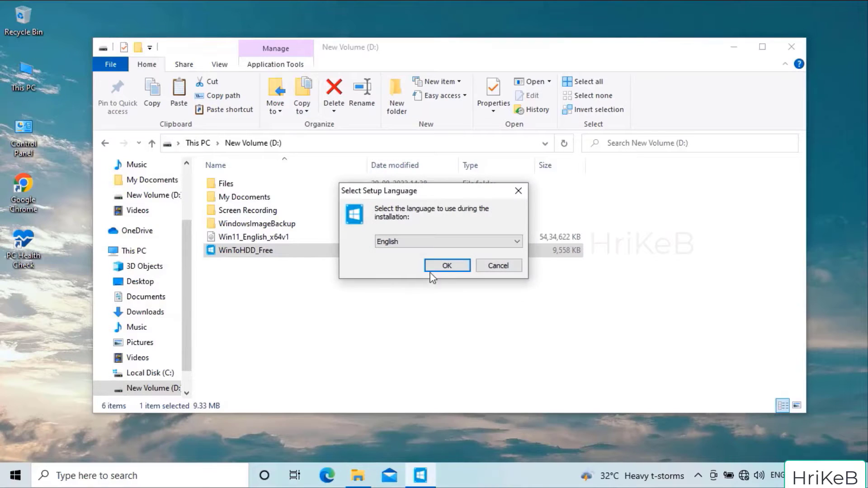
pyautogui.click(434, 269)
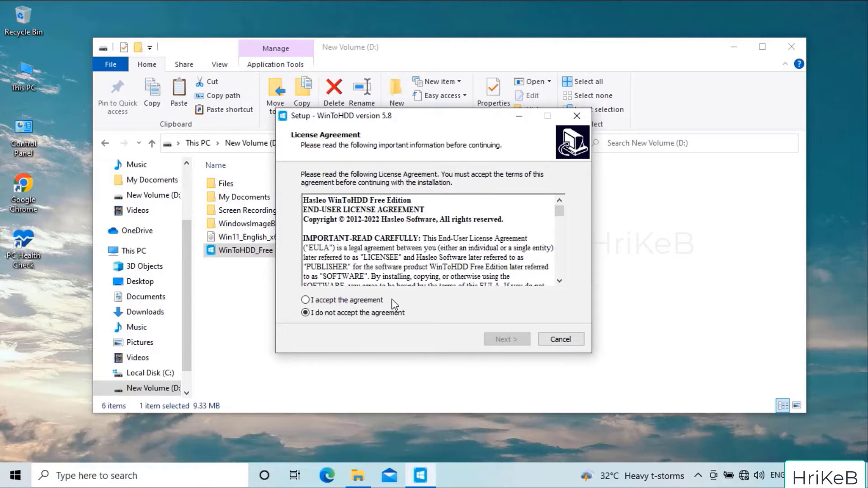
# Step: Accept the WinToHDD license agreement, keep the default Start Menu folder and desktop shortcut, and start the installation
pyautogui.click(359, 299)
pyautogui.click(504, 339)
pyautogui.click(509, 339)
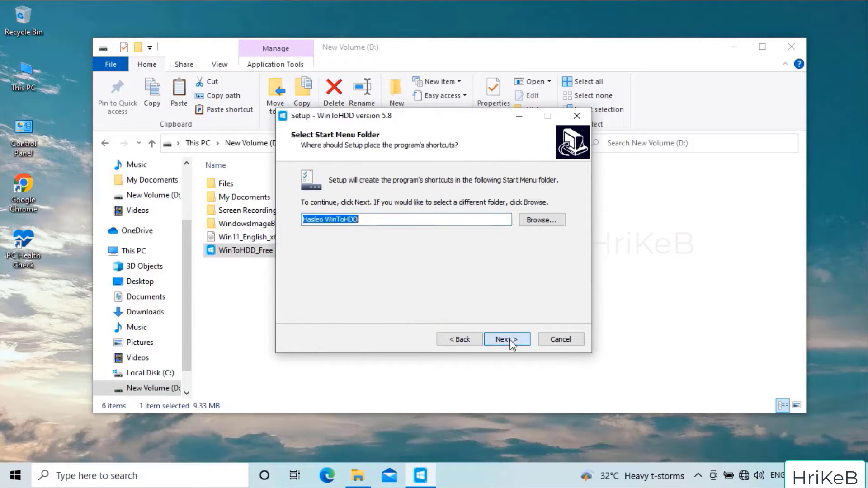
pyautogui.click(510, 340)
pyautogui.click(510, 340)
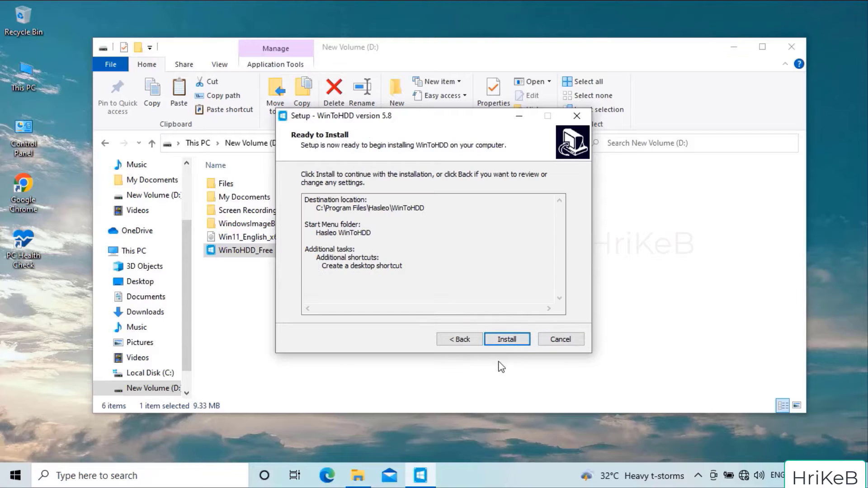
pyautogui.click(507, 339)
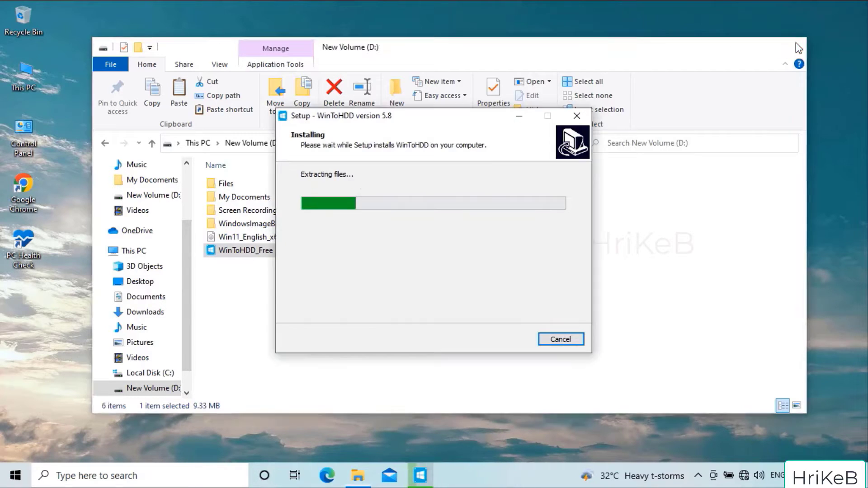
# Step: Close the drive D: window, finish the WinToHDD setup wizard and dismiss the web page it launches
pyautogui.click(799, 48)
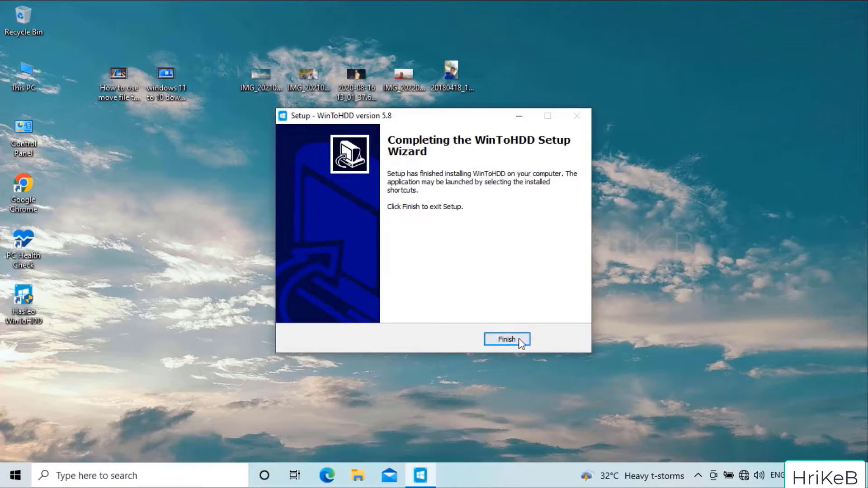
pyautogui.click(505, 340)
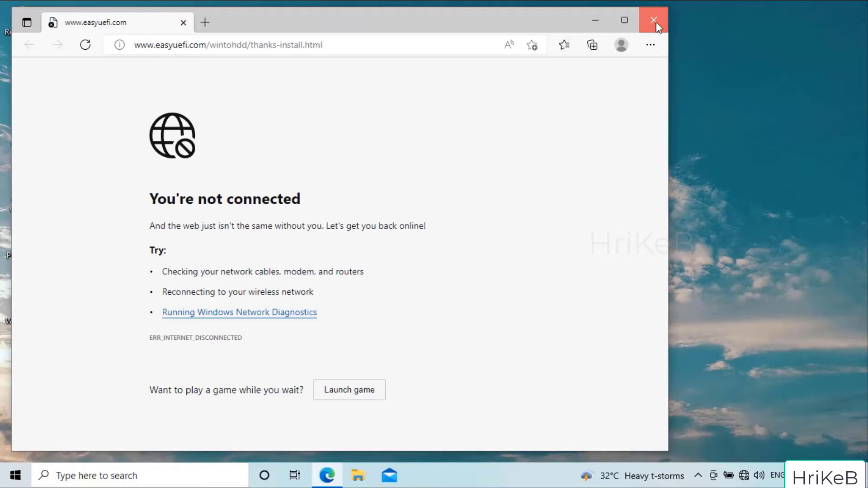
pyautogui.click(657, 21)
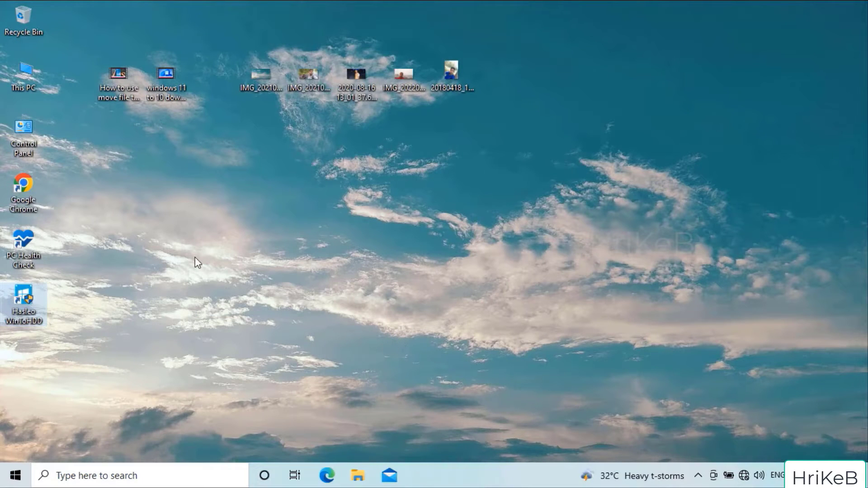
# Step: Refresh the desktop, run Hasleo WinToHDD from its desktop shortcut as administrator and allow it to make changes
pyautogui.rightClick(328, 174)
pyautogui.click(351, 213)
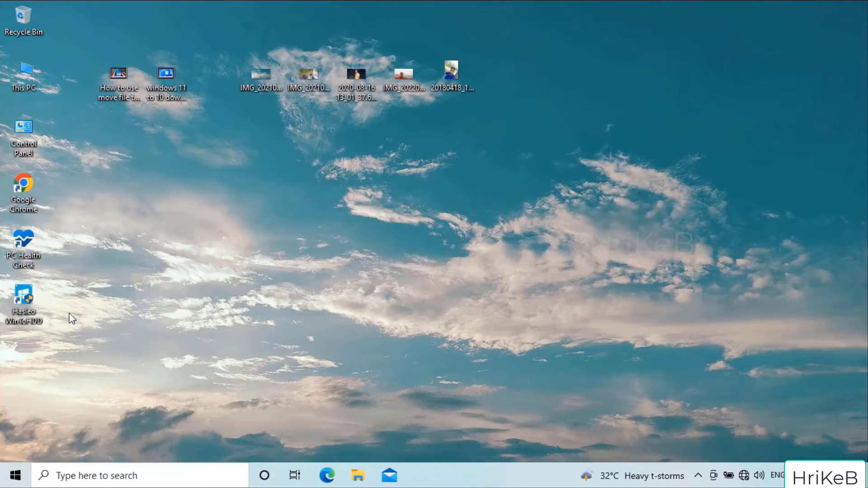
pyautogui.rightClick(21, 305)
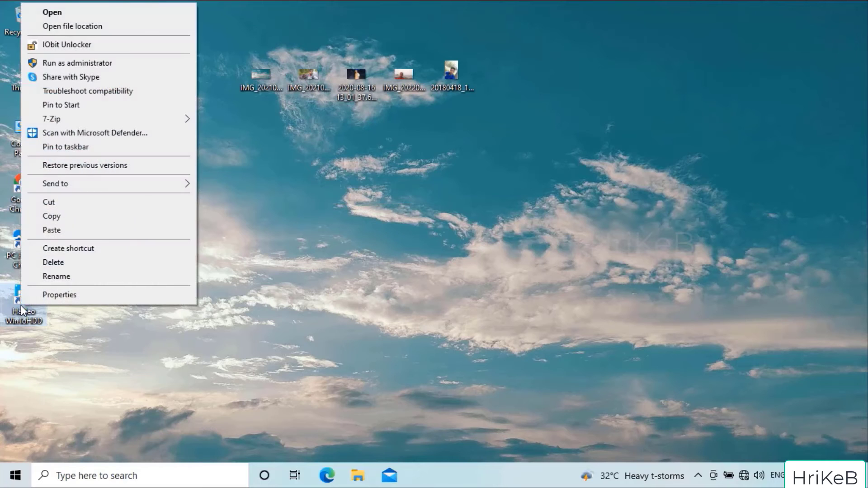
pyautogui.click(114, 65)
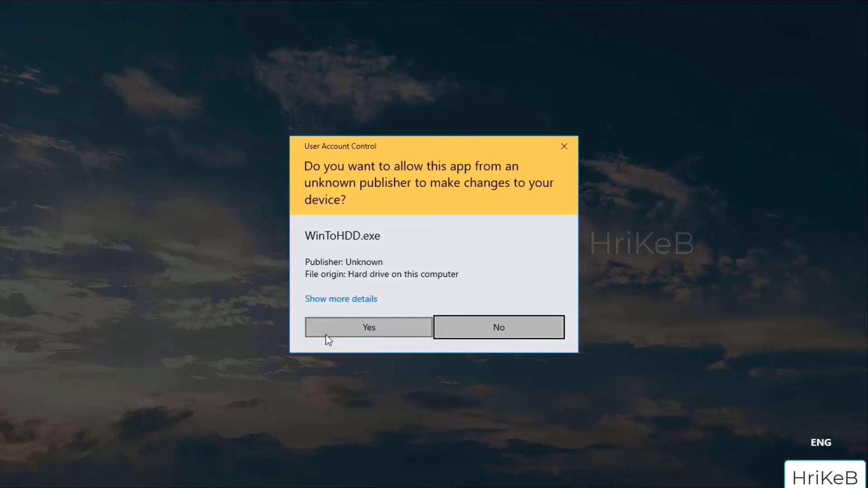
pyautogui.click(366, 327)
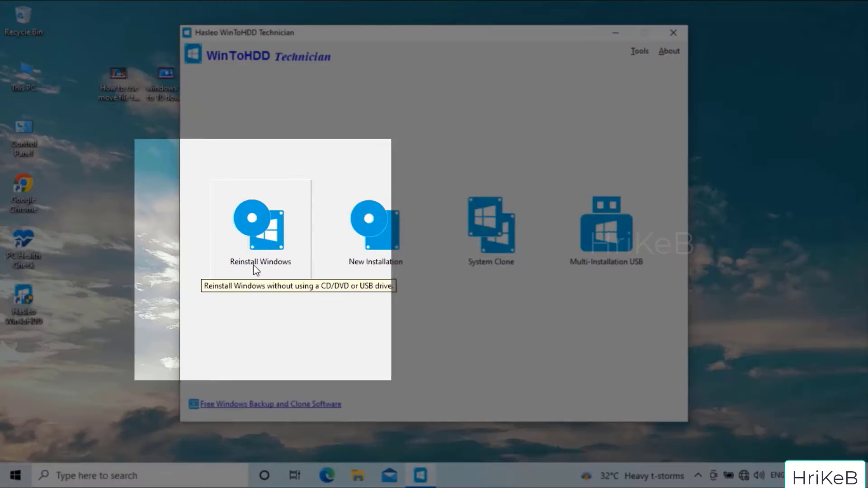
# Step: Start Reinstall Windows and load Win11_English_x64v1 from New Volume (D:) as the image file
pyautogui.click(255, 231)
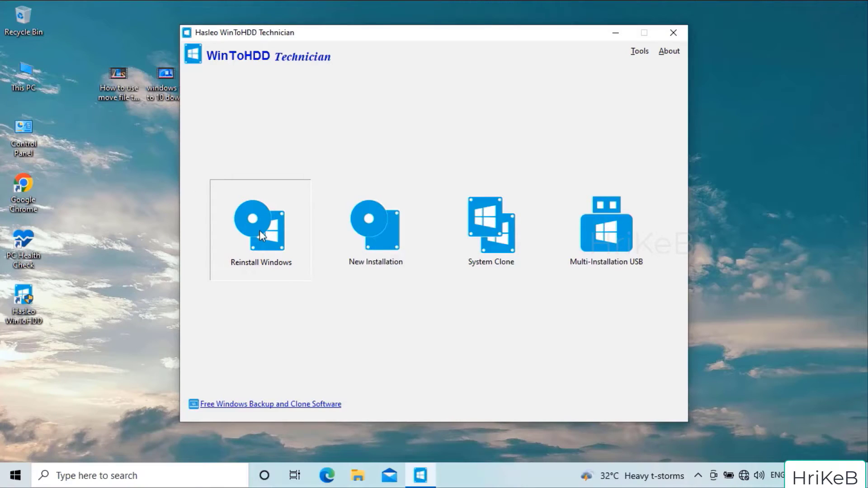
pyautogui.click(260, 229)
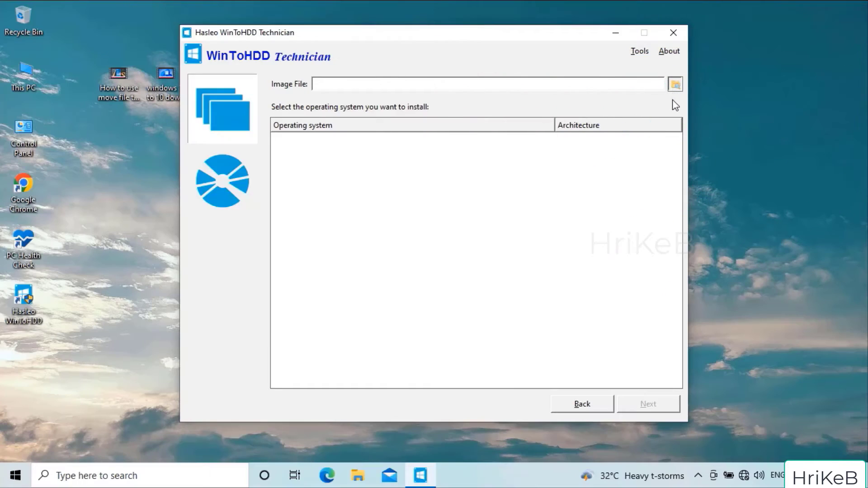
pyautogui.click(675, 85)
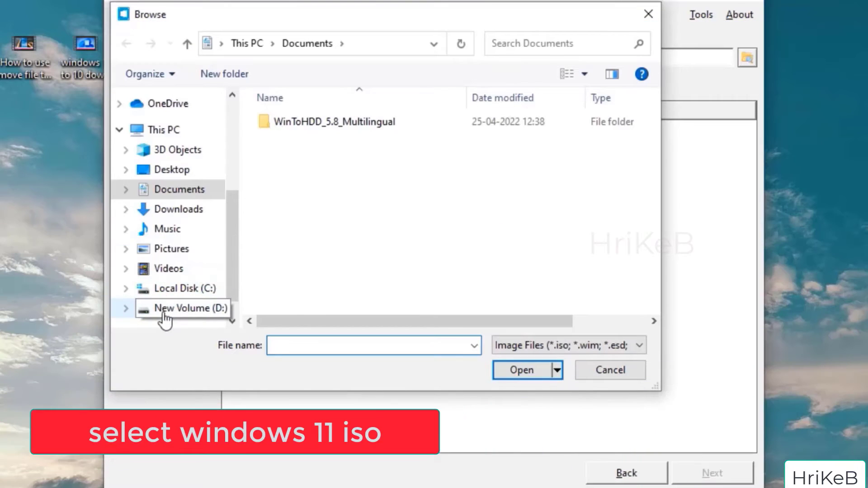
pyautogui.click(164, 314)
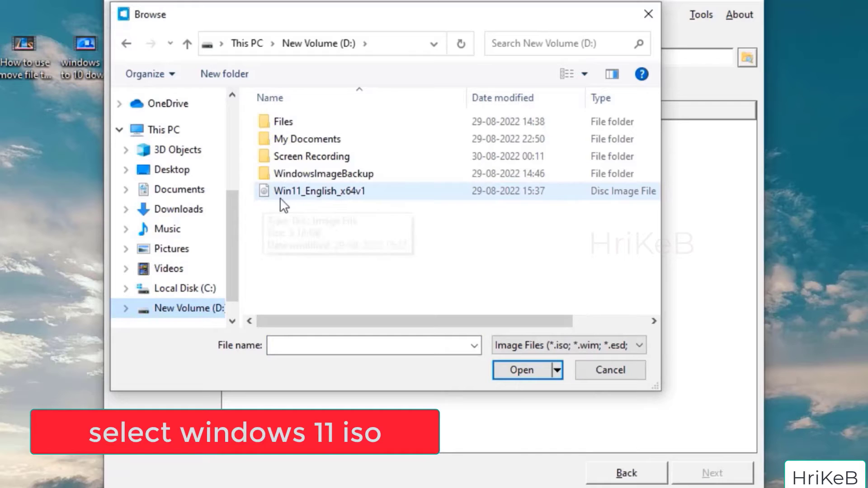
pyautogui.click(320, 194)
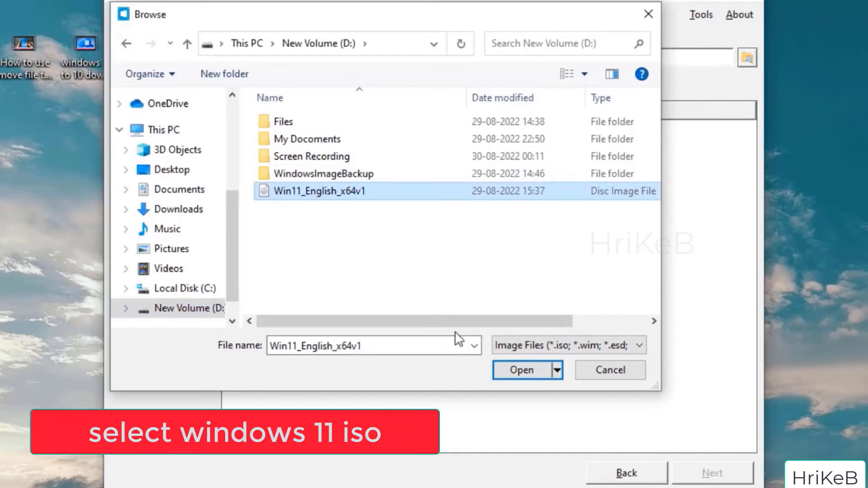
pyautogui.click(510, 371)
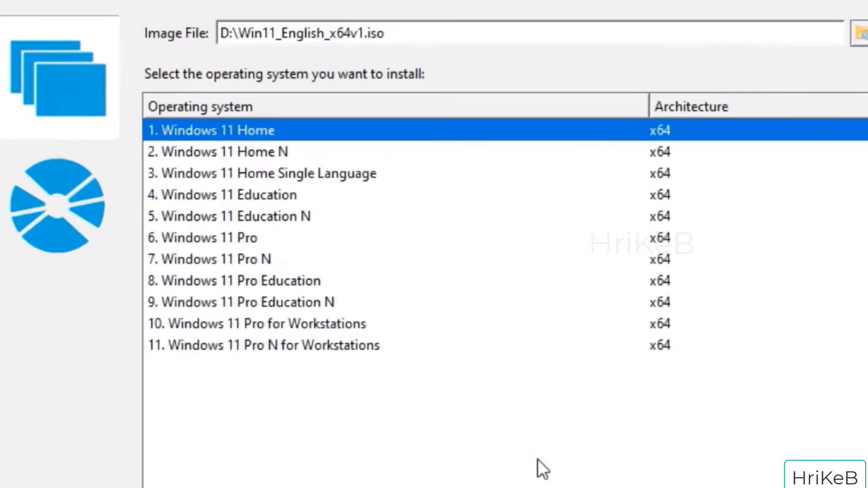
# Step: Choose Windows 11 Home as the operating system to install and continue to the partition settings
pyautogui.click(199, 251)
pyautogui.click(216, 278)
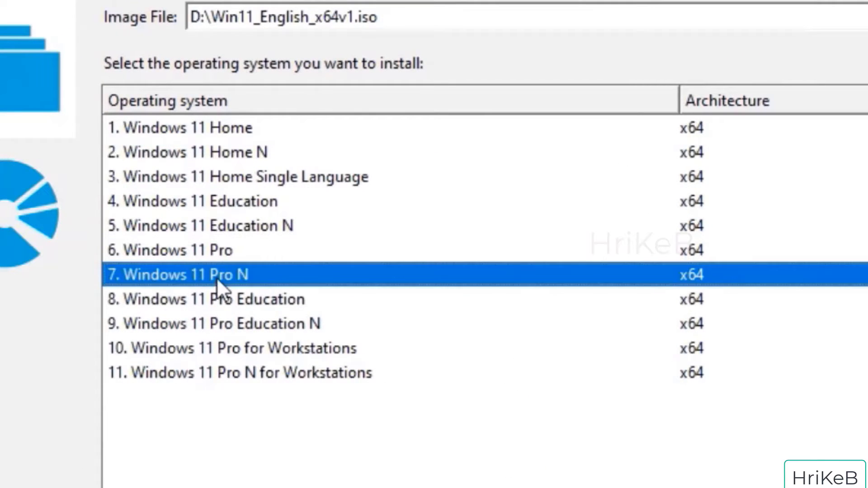
pyautogui.click(210, 129)
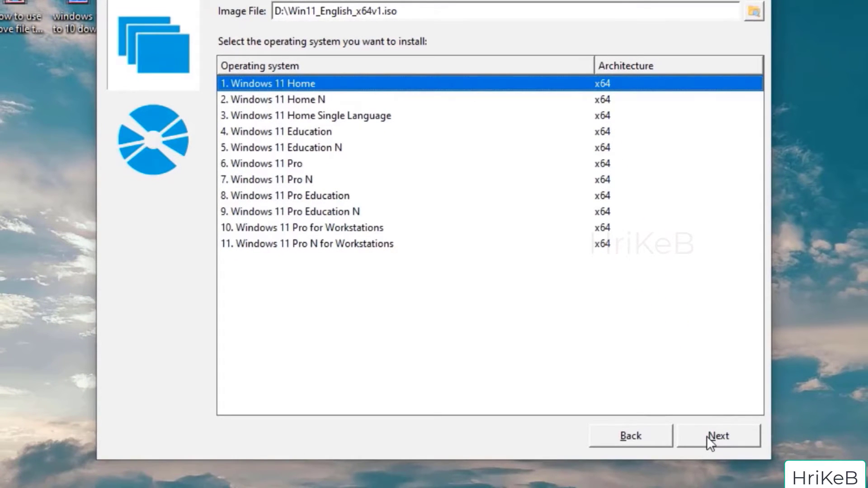
pyautogui.click(707, 437)
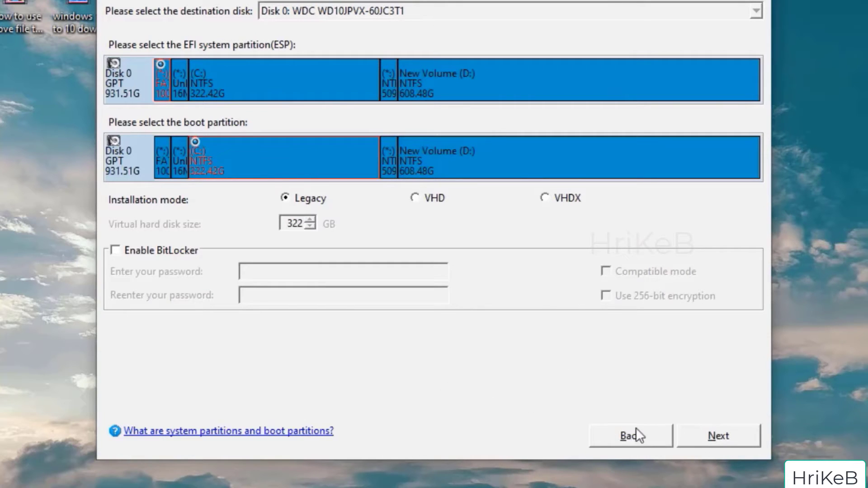
# Step: Accept the preselected partitions and Legacy mode, approve building the WinPE image and erasing the selected partitions, and reboot
pyautogui.click(722, 435)
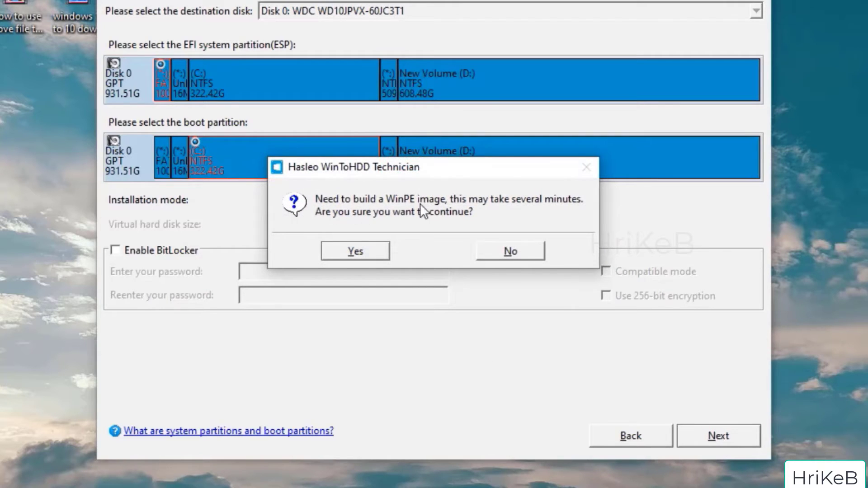
pyautogui.click(357, 254)
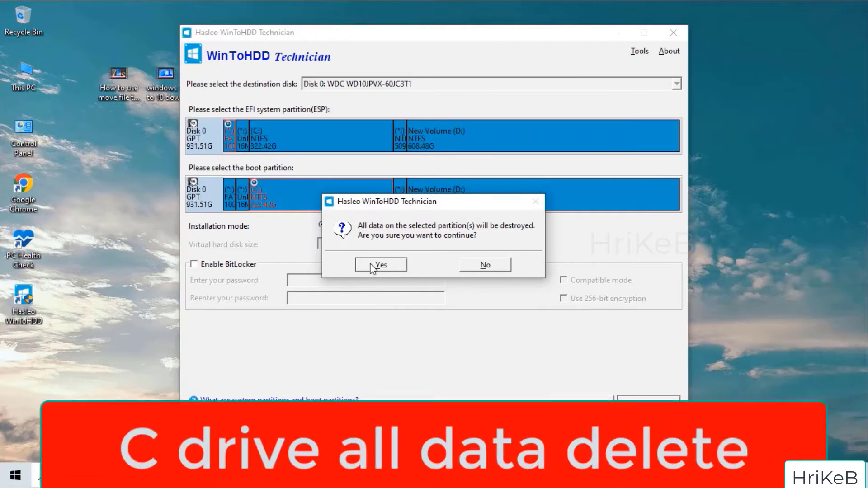
pyautogui.click(379, 268)
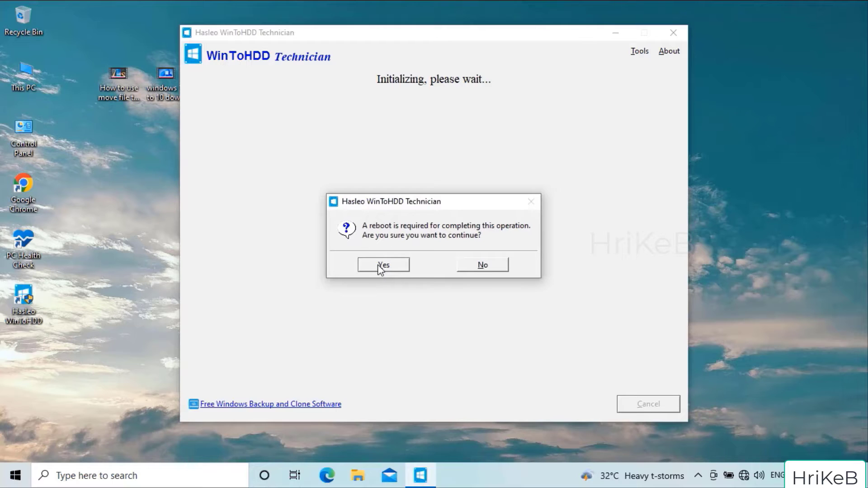
pyautogui.click(379, 266)
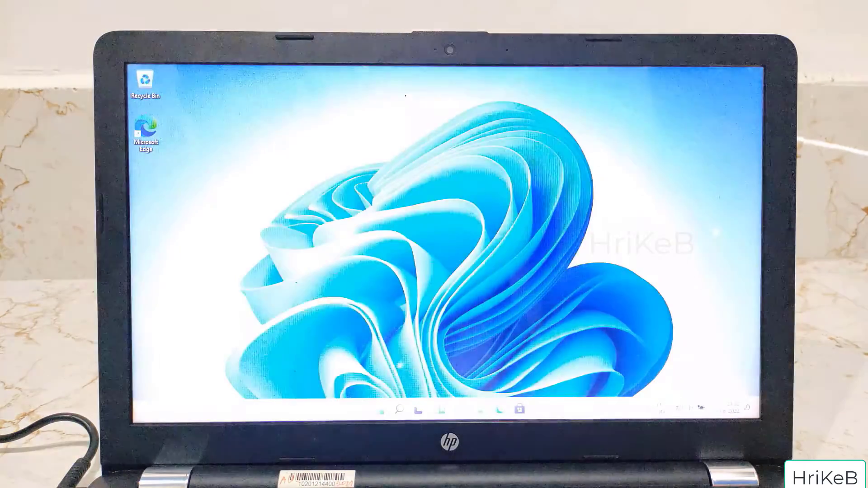
# Step: Look at the Start menu of the new Windows 11 installation and check the contents of New Volume (D:) in File Explorer
pyautogui.press('super')
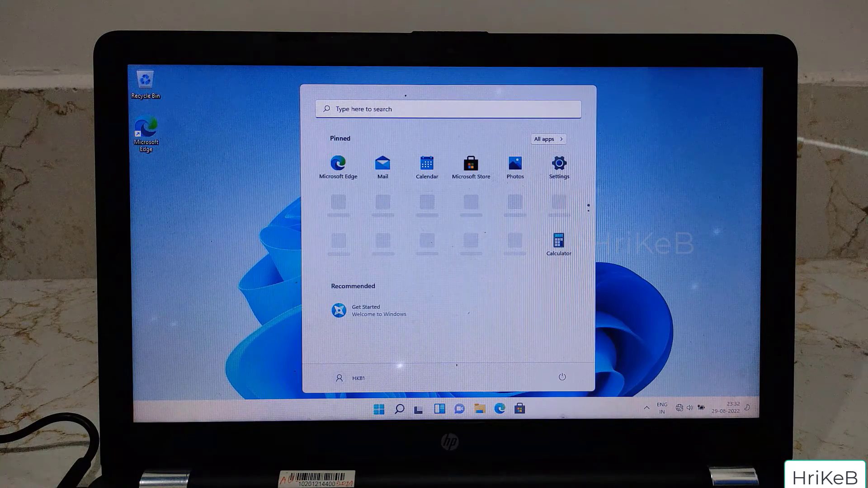
pyautogui.click(214, 346)
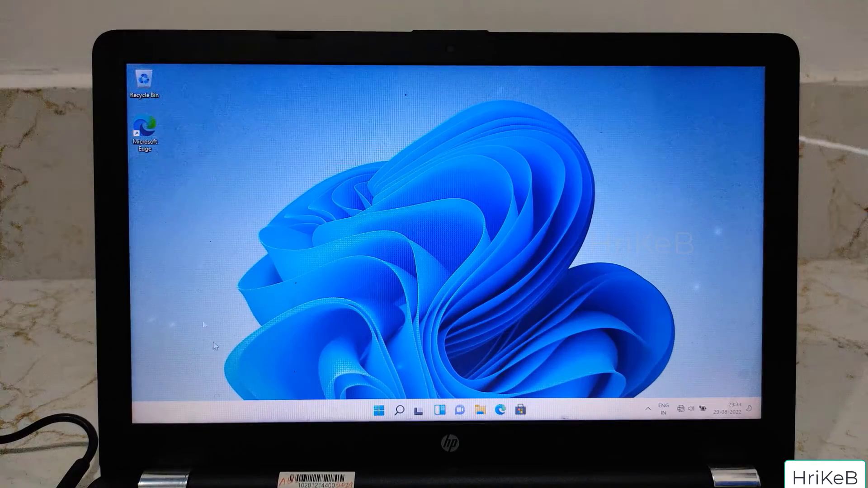
pyautogui.click(481, 411)
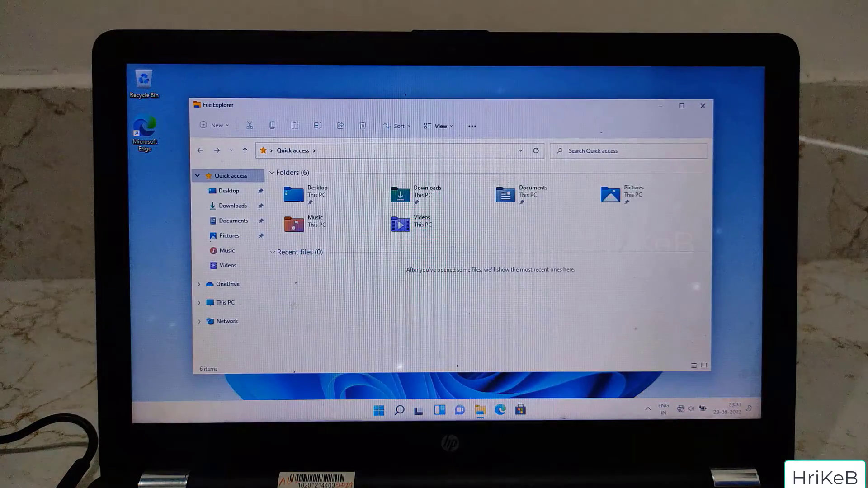
pyautogui.click(223, 303)
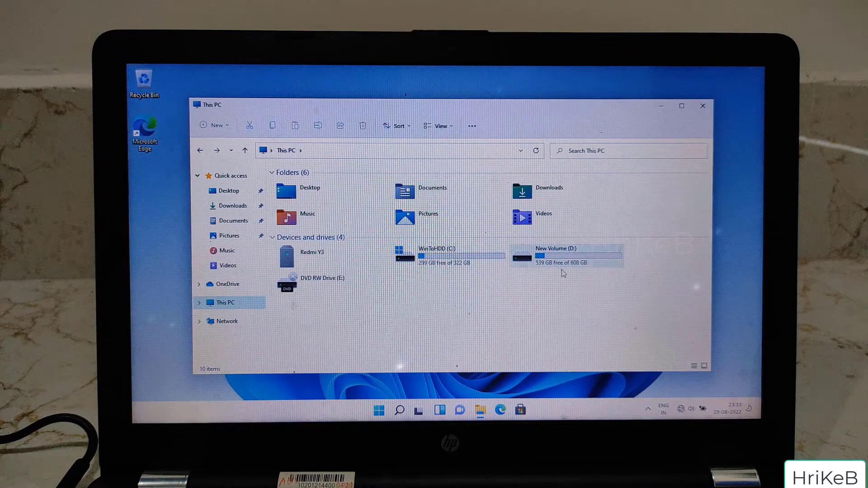
pyautogui.doubleClick(562, 266)
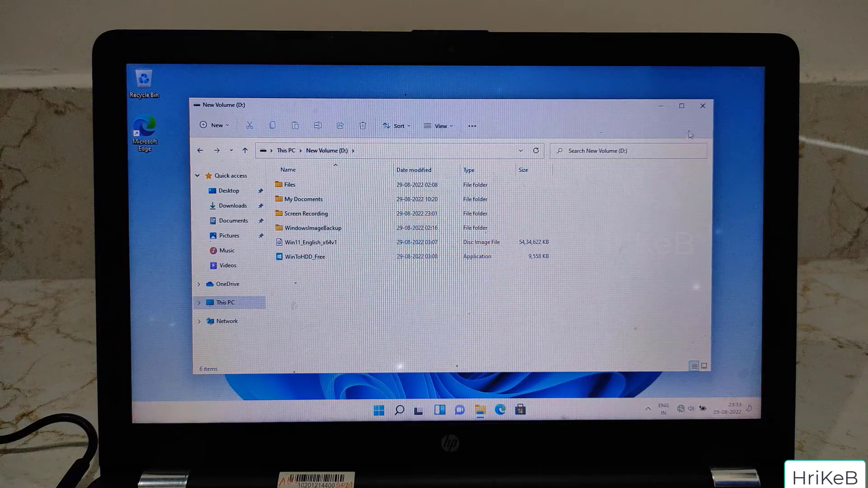
pyautogui.click(703, 112)
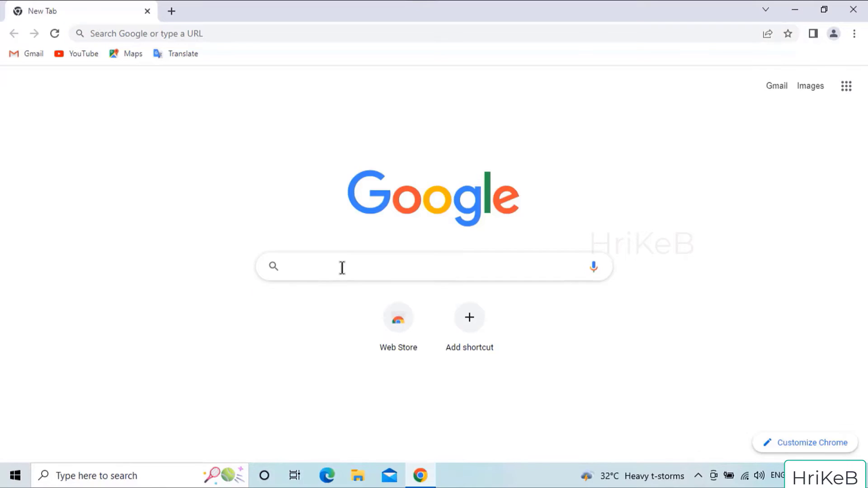
# Step: Search Google in Chrome for "windows 11 download" and open Microsoft's Download Windows 11 page
pyautogui.write('windows 11 download')
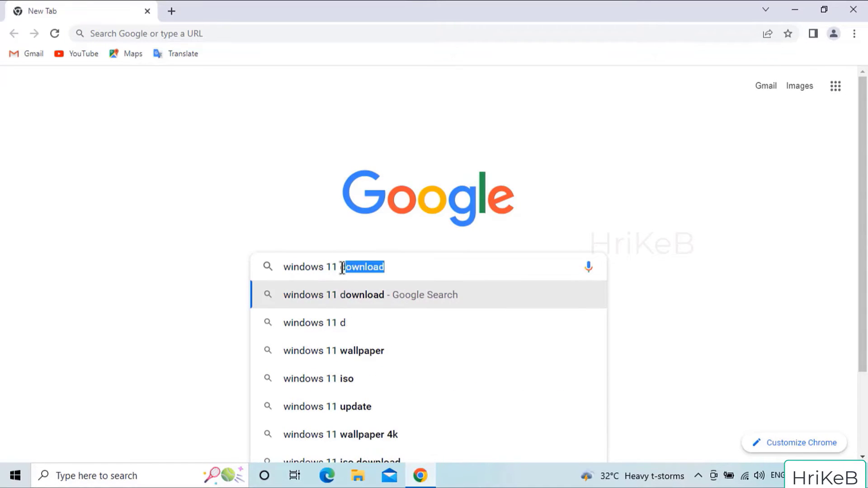
pyautogui.press('Return')
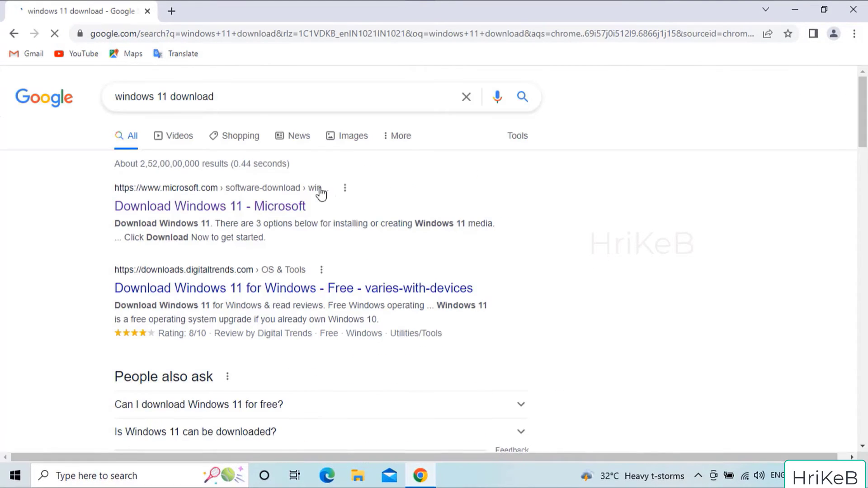
pyautogui.click(273, 209)
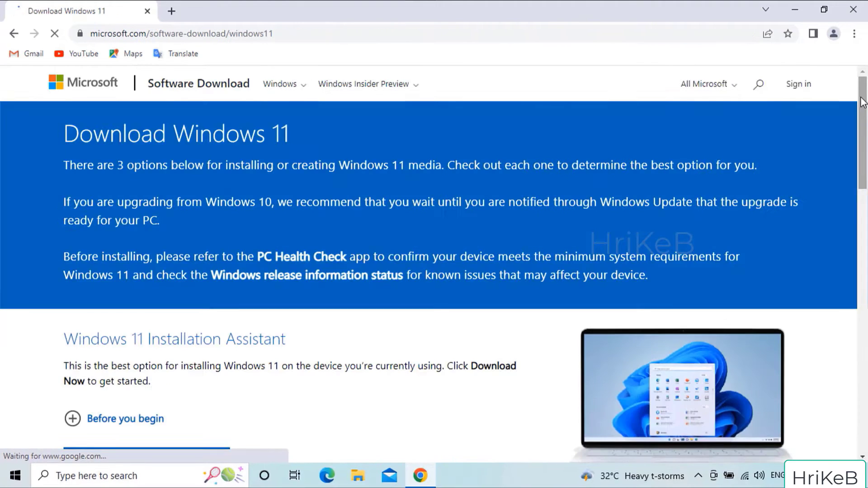
# Step: Select Windows 11 (multi-edition ISO) under Download Windows 11 Disk Image (ISO) and request the download
pyautogui.scroll(-15, 392, 241)
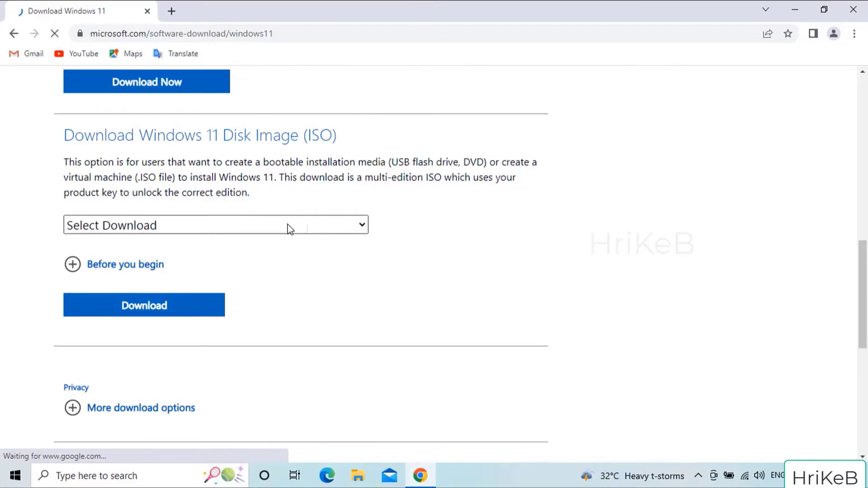
pyautogui.click(288, 225)
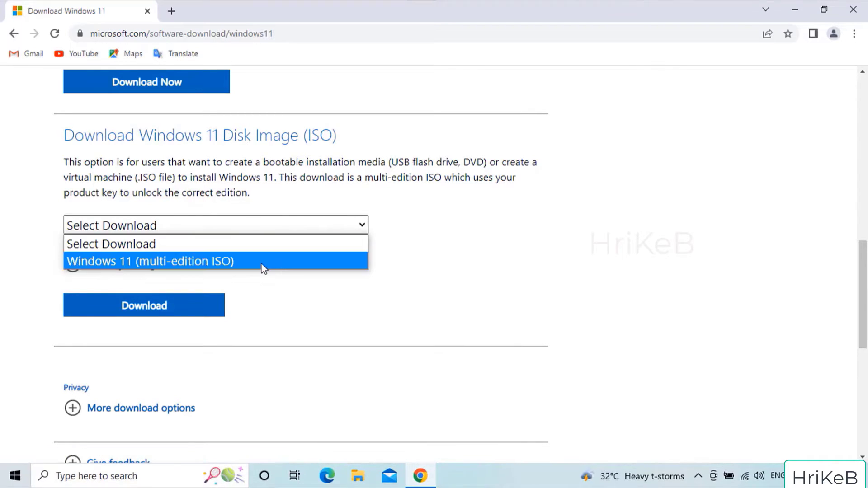
pyautogui.click(262, 267)
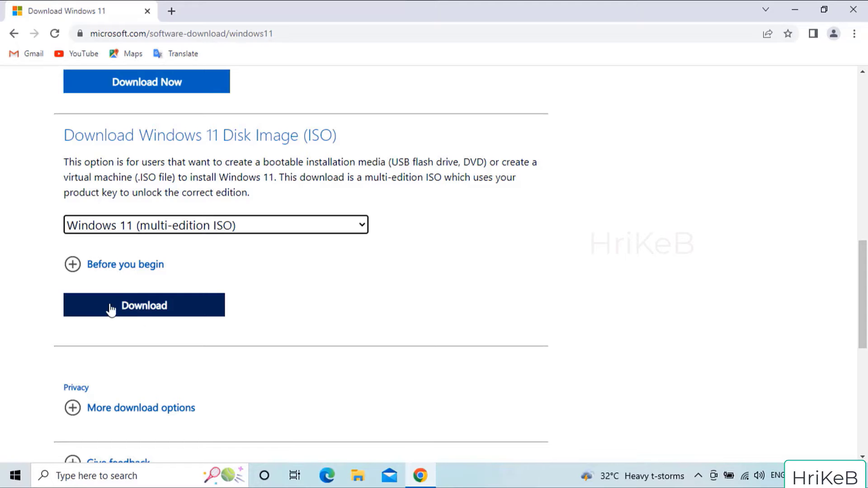
pyautogui.click(130, 307)
# Step: Set the product language to English (United States) and confirm it
pyautogui.scroll(-3, 131, 312)
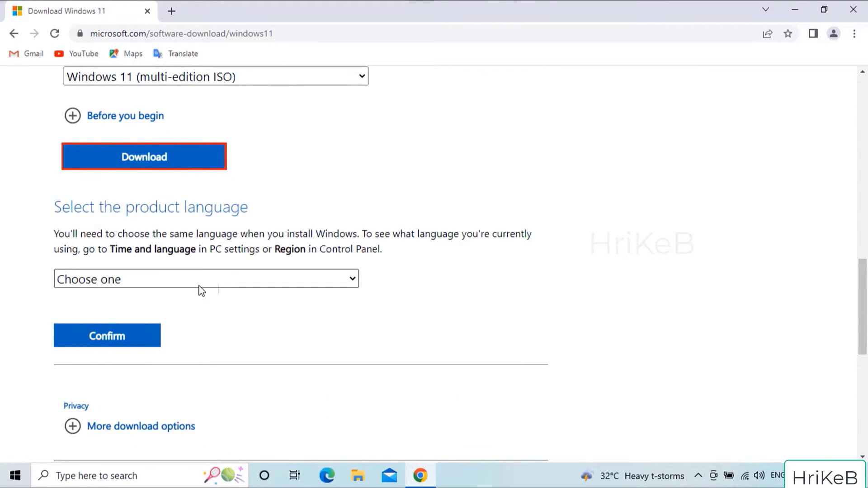
pyautogui.click(201, 288)
pyautogui.click(179, 180)
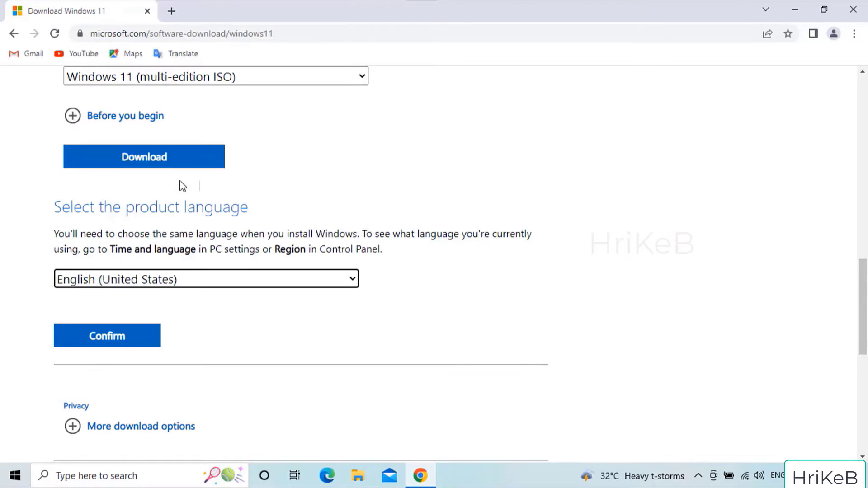
pyautogui.click(116, 343)
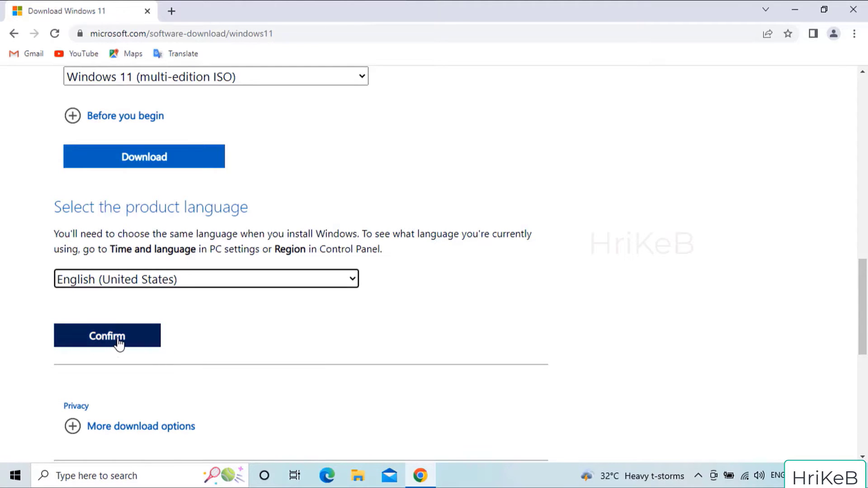
# Step: Confirm the product language, start the 64-bit Windows 11 English download and show Chrome's downloads list
pyautogui.click(119, 342)
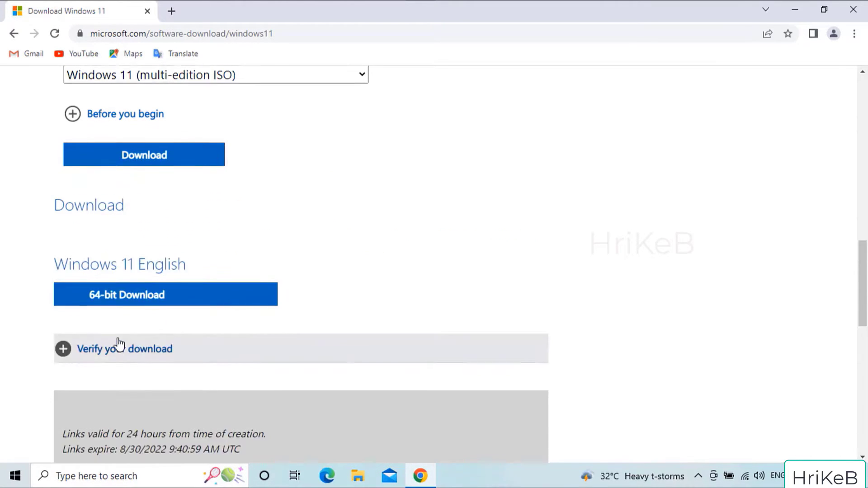
pyautogui.scroll(-3, 117, 341)
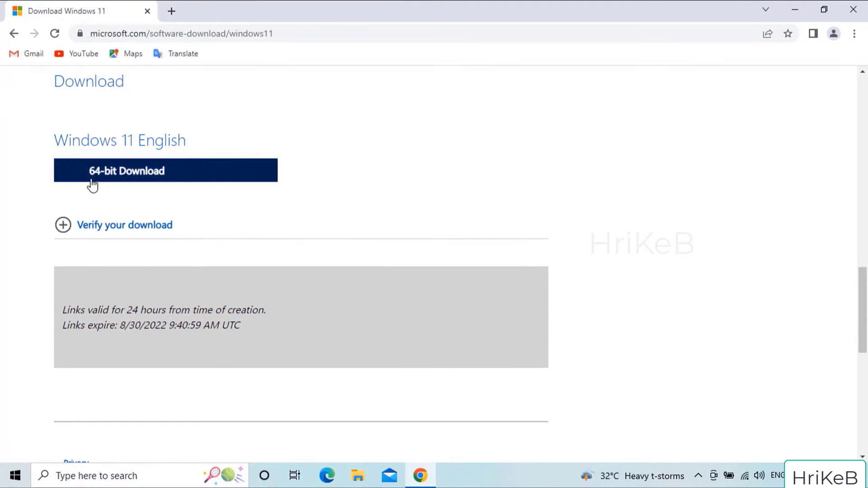
pyautogui.click(150, 179)
pyautogui.hotkey('ctrl', 'j')
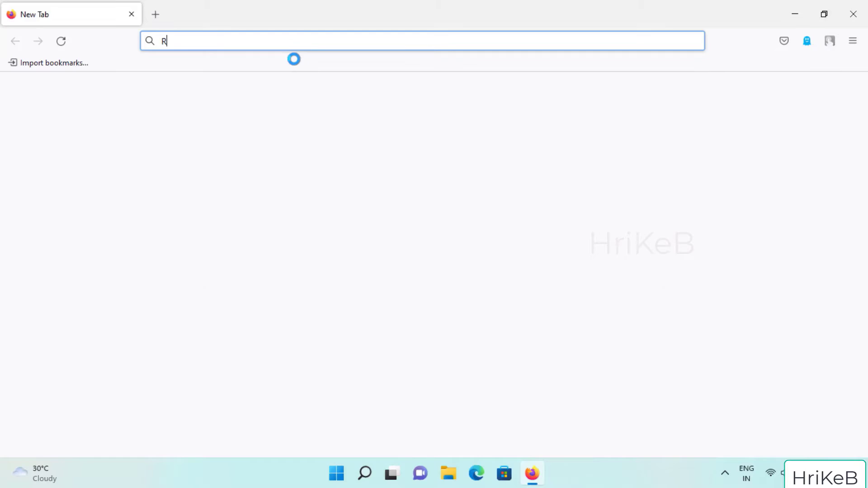
# Step: Search Google in Firefox for "RUFUS" and open the official rufus.ie site
pyautogui.write('UFUS')
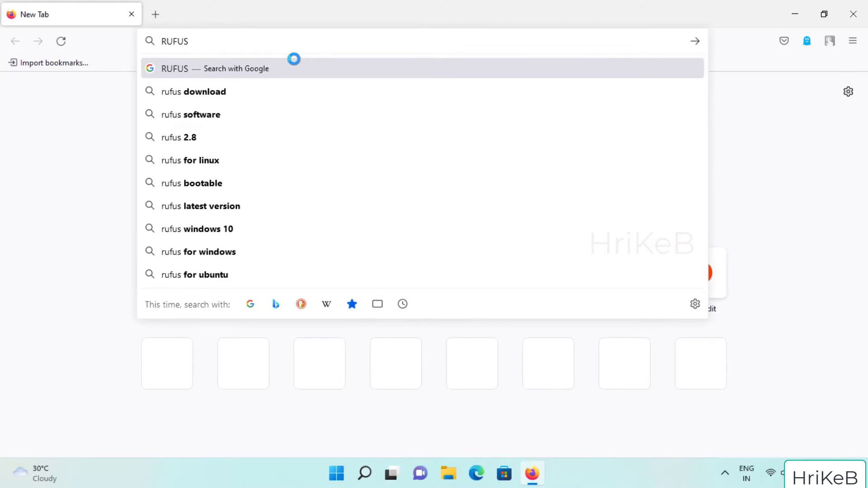
pyautogui.press('Return')
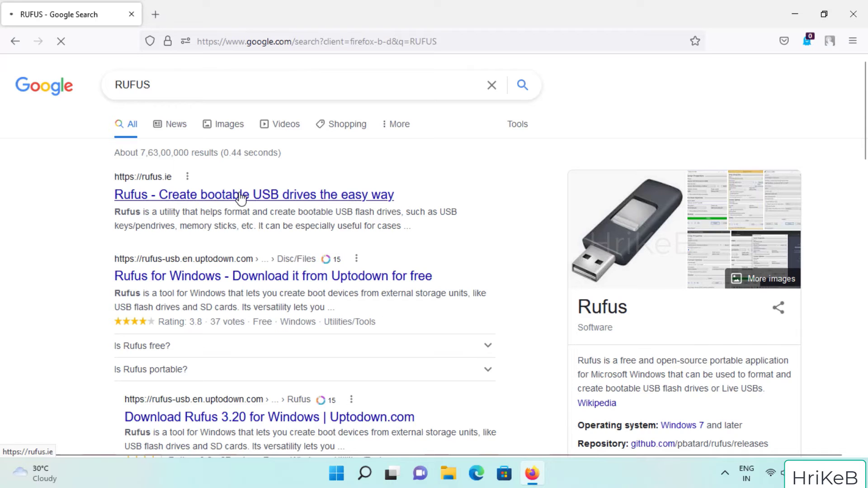
pyautogui.click(241, 196)
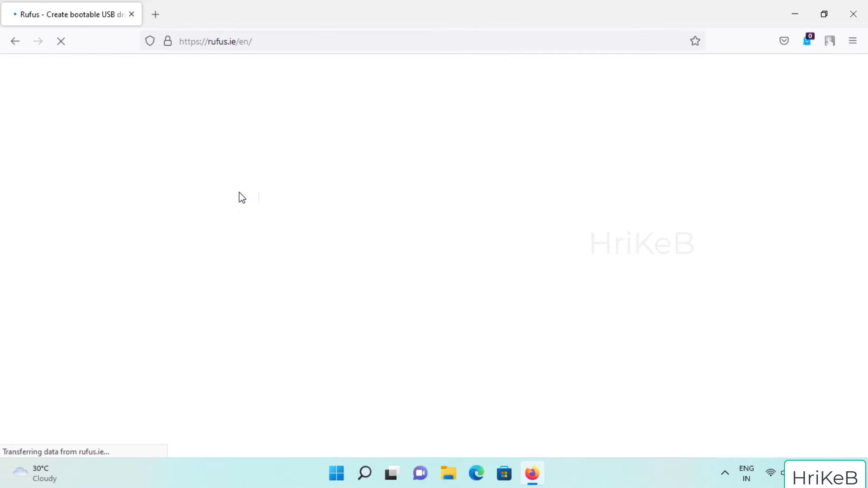
# Step: Download Rufus 3.20 from the site's Download section and close Firefox
pyautogui.scroll(-8, 240, 199)
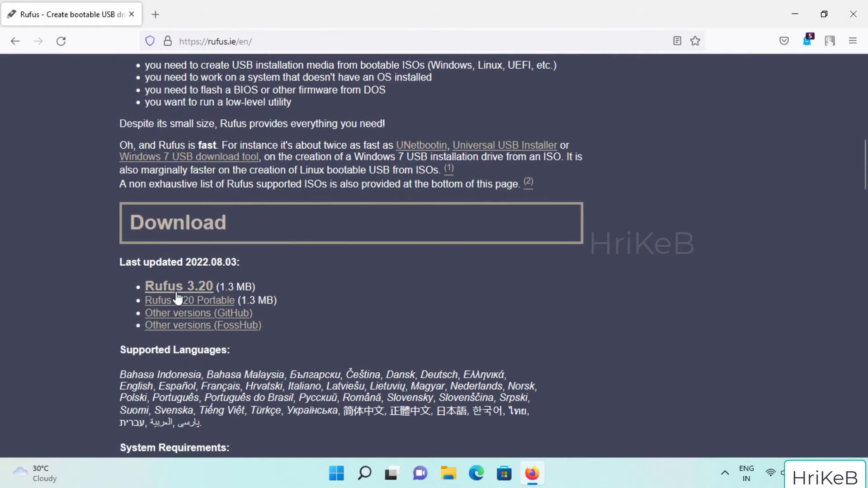
pyautogui.click(179, 291)
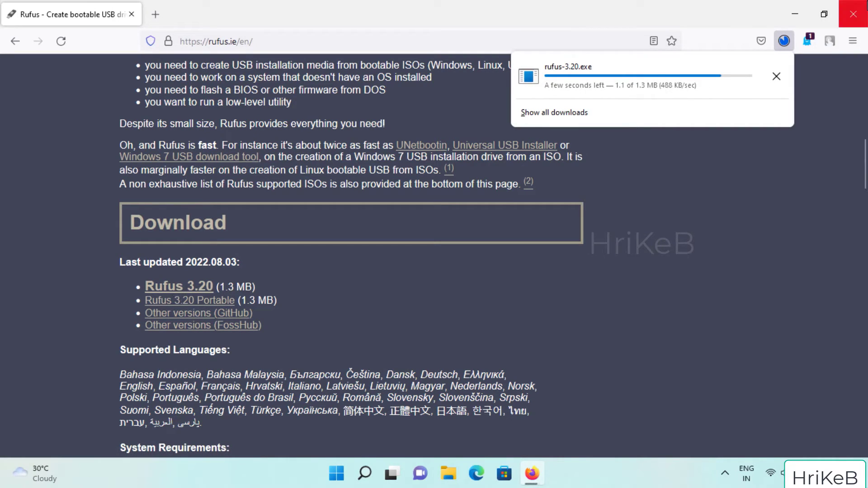
pyautogui.click(863, 6)
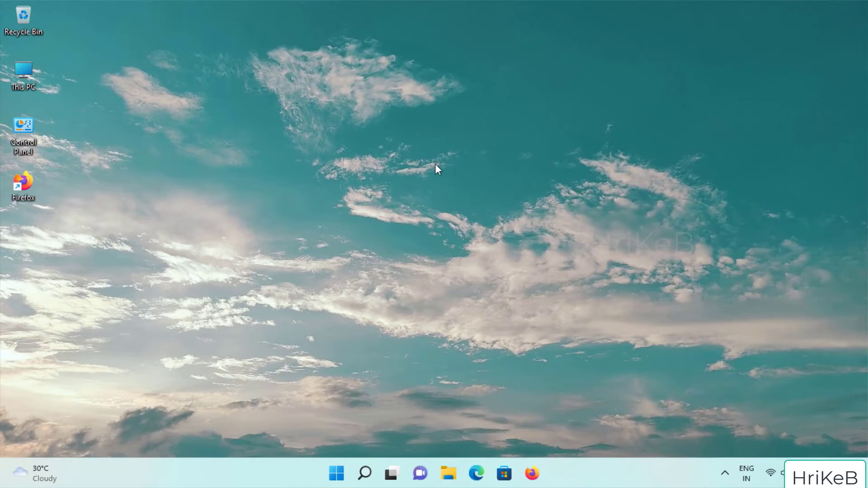
# Step: Launch rufus-3.20 from the Downloads folder and allow it to make changes to the device
pyautogui.press('super+e')
pyautogui.click(319, 128)
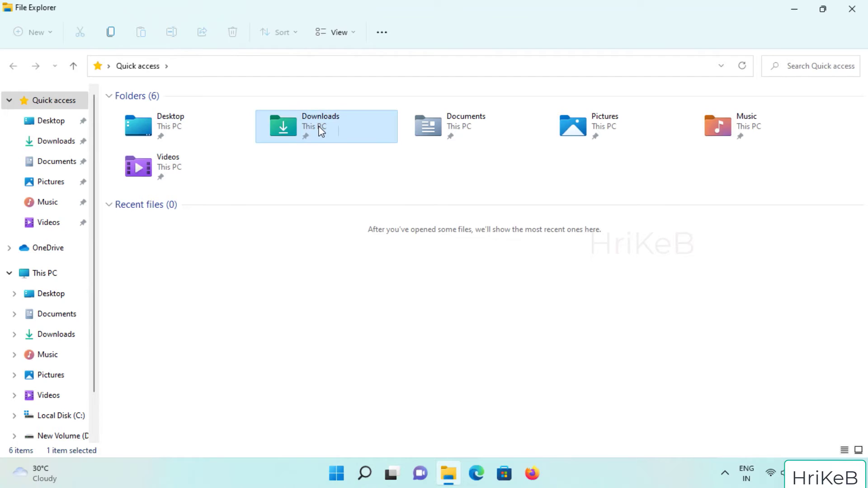
pyautogui.doubleClick(319, 130)
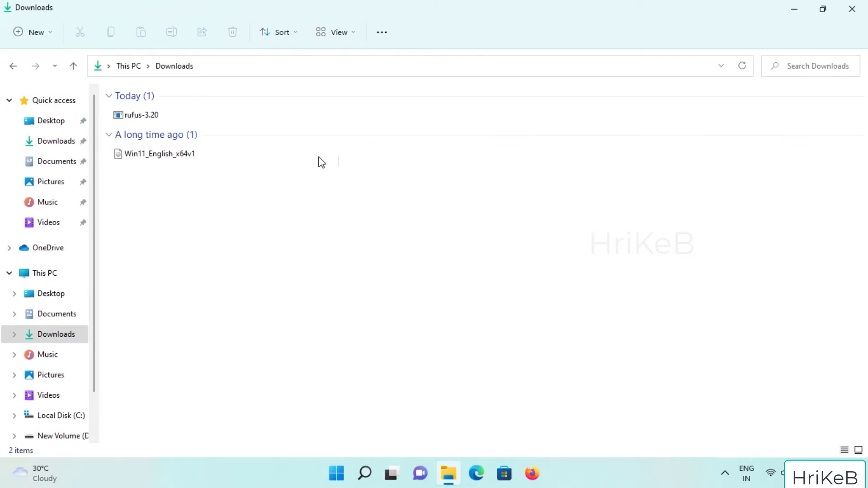
pyautogui.doubleClick(183, 122)
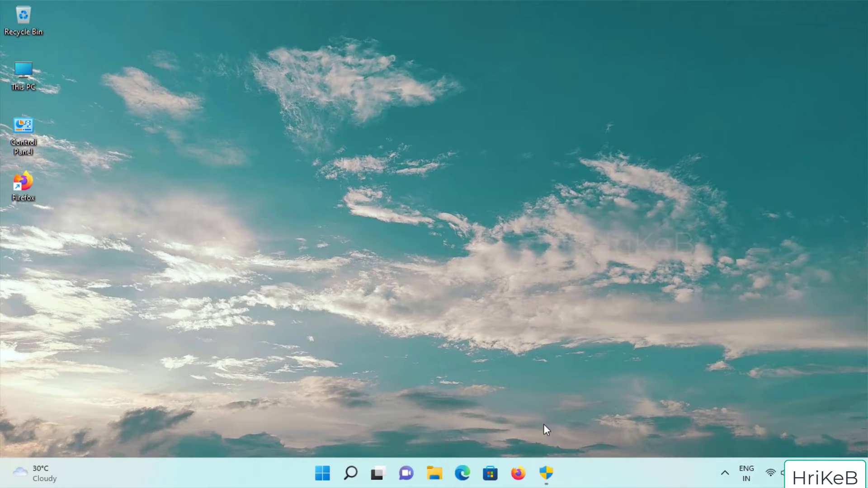
pyautogui.click(548, 475)
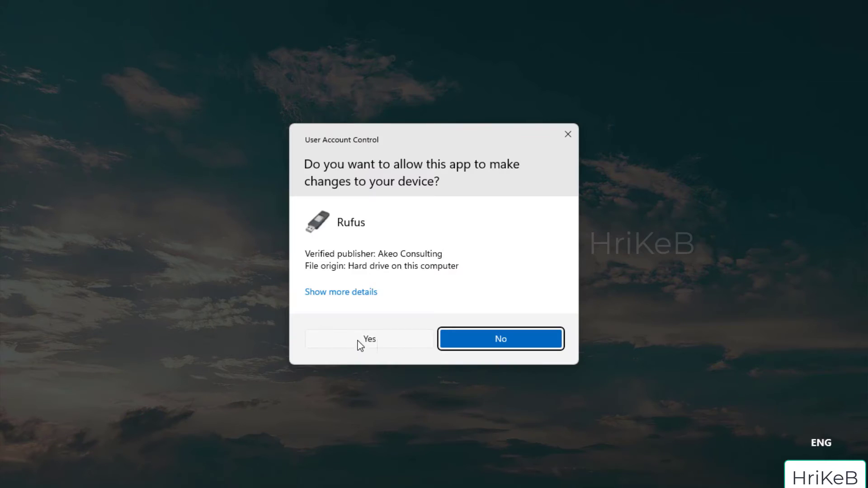
pyautogui.click(358, 341)
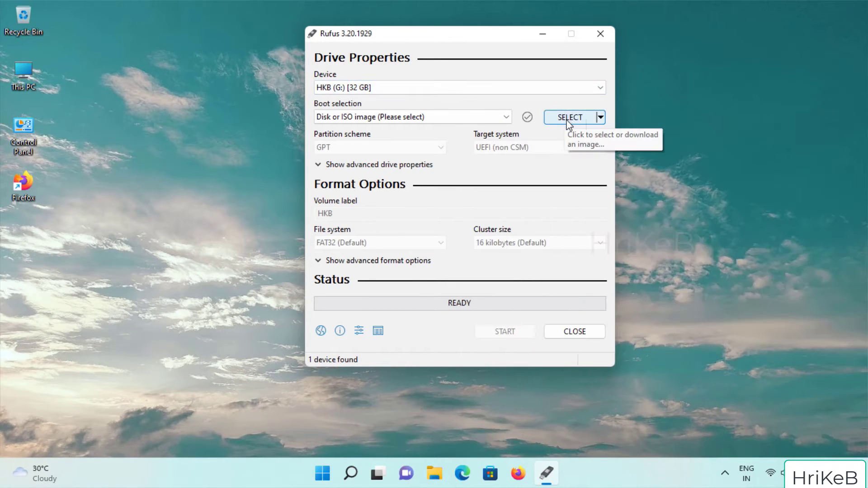
# Step: Load Win11_English_x64v1 from the Downloads folder as the boot image in Rufus
pyautogui.click(566, 121)
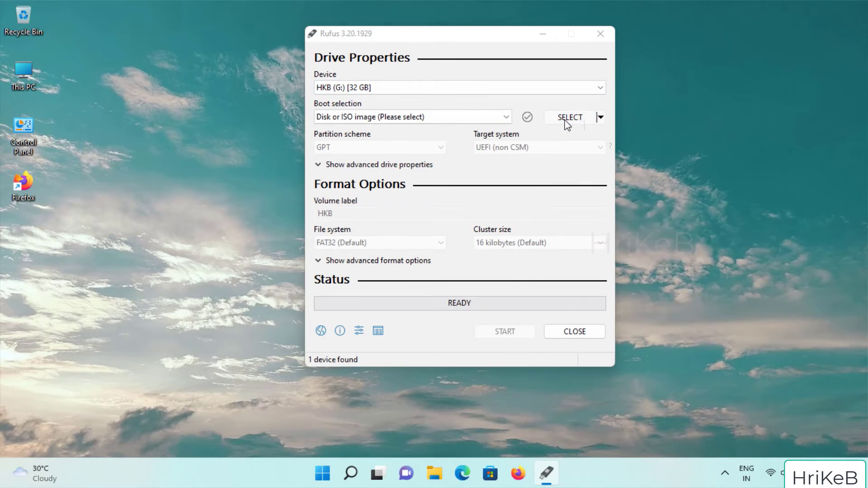
pyautogui.click(459, 176)
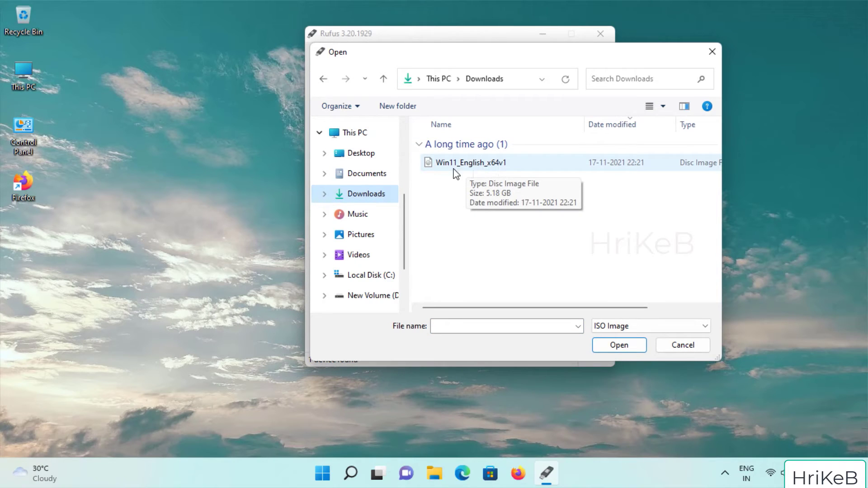
pyautogui.click(480, 162)
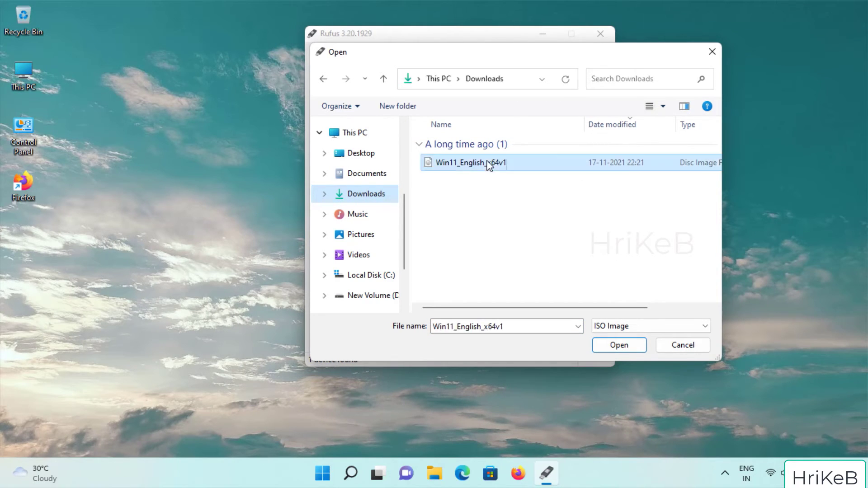
pyautogui.click(619, 345)
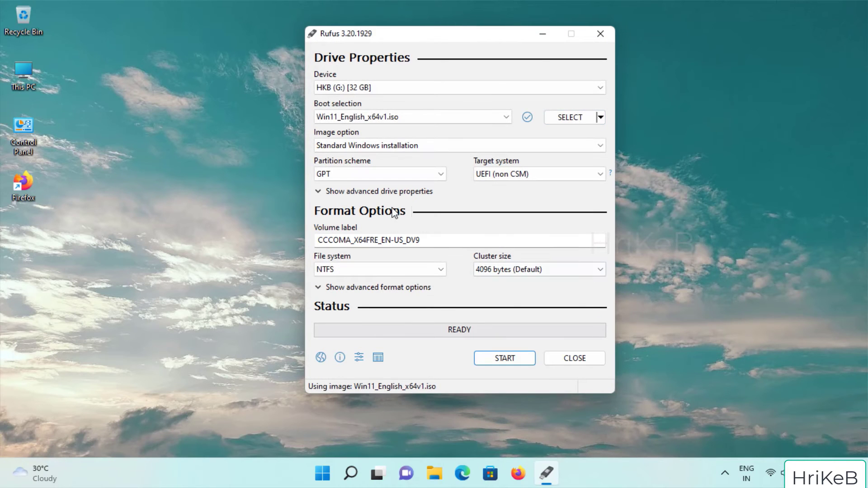
# Step: View the partition scheme options in Rufus, and open Disk Management by searching Windows for "DISK P"
pyautogui.click(378, 173)
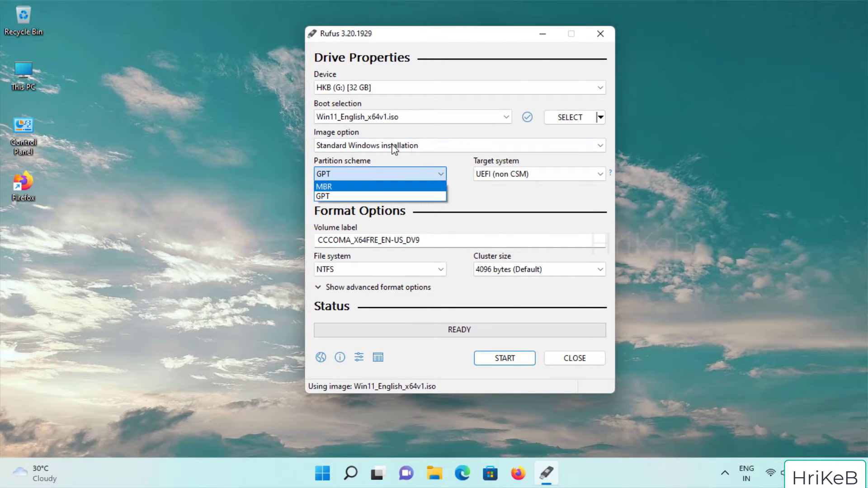
pyautogui.click(348, 382)
pyautogui.click(354, 474)
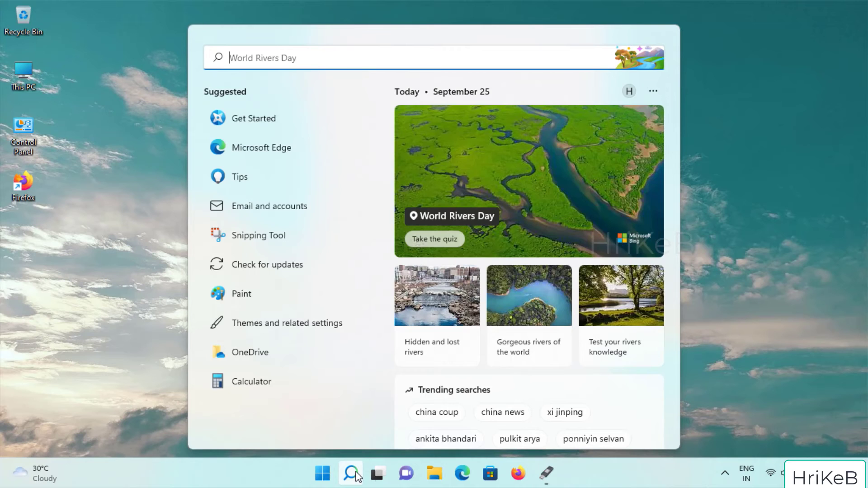
pyautogui.write('DIS')
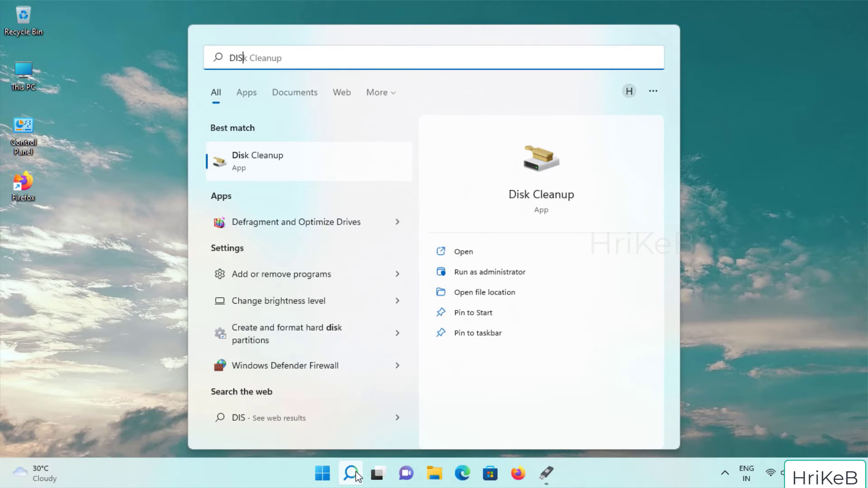
pyautogui.write('K P')
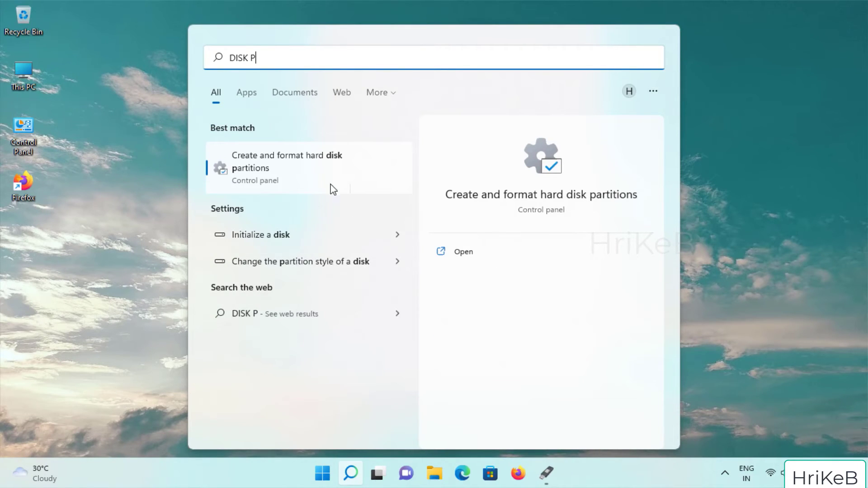
pyautogui.click(289, 166)
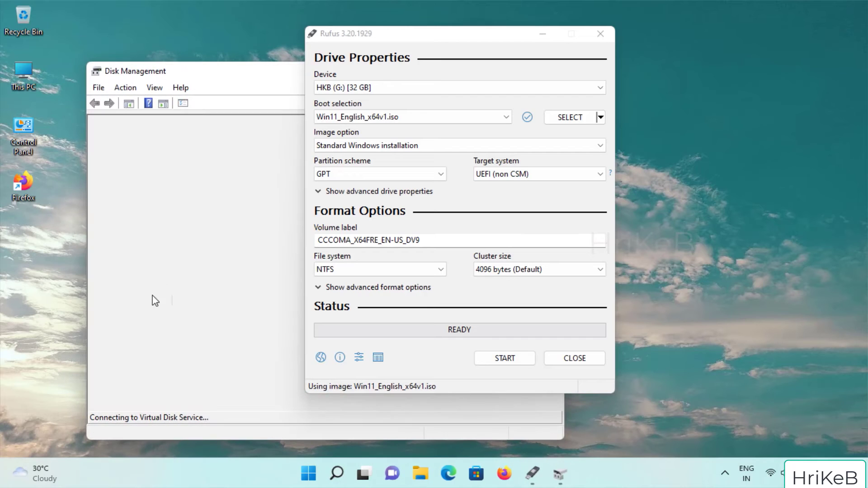
# Step: Check the partition style of Disk 1 in its volume properties and close Disk Management
pyautogui.click(115, 383)
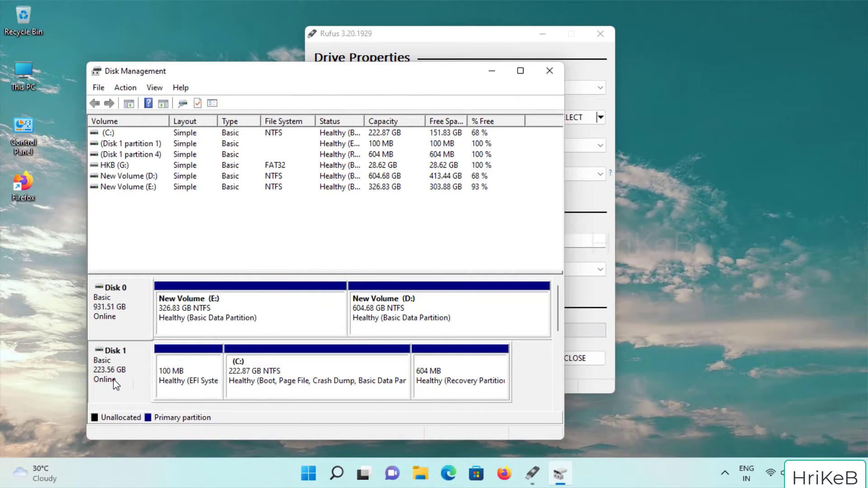
pyautogui.rightClick(115, 383)
pyautogui.click(149, 352)
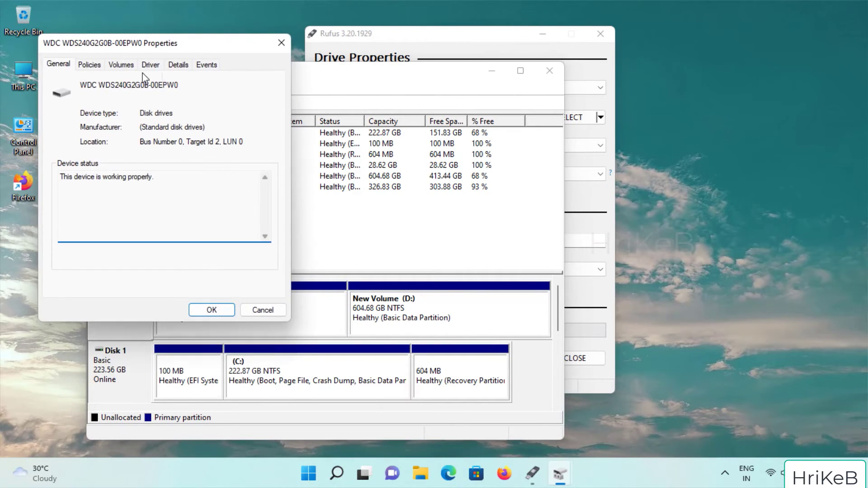
pyautogui.click(119, 66)
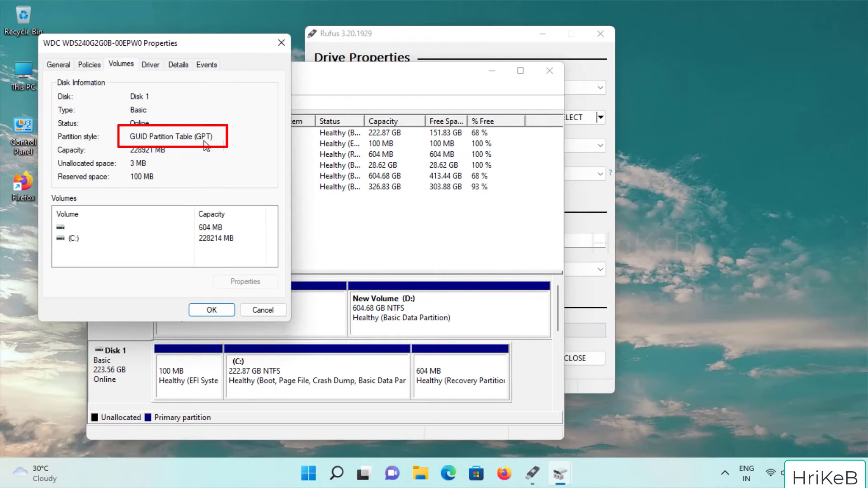
pyautogui.click(282, 43)
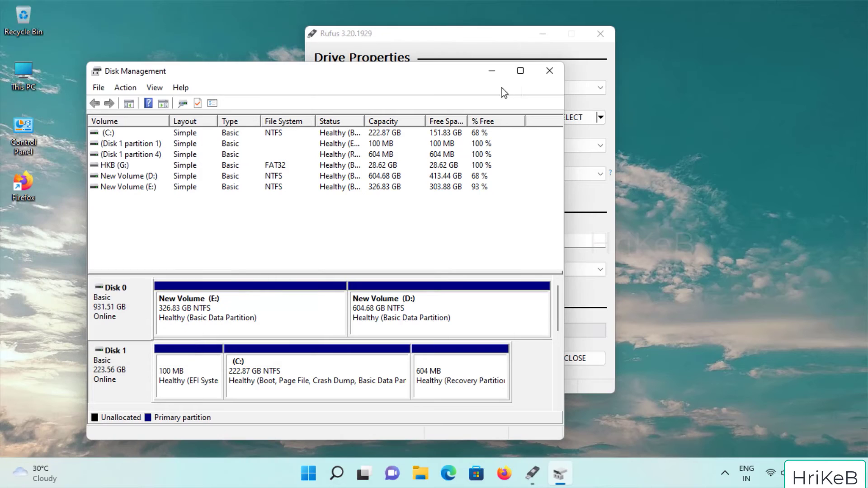
pyautogui.click(549, 71)
# Step: Set the partition scheme to GPT and write the USB drive with the 4GB+ RAM, Secure Boot and TPM 2.0 requirement removed, accepting the data erasure
pyautogui.click(393, 174)
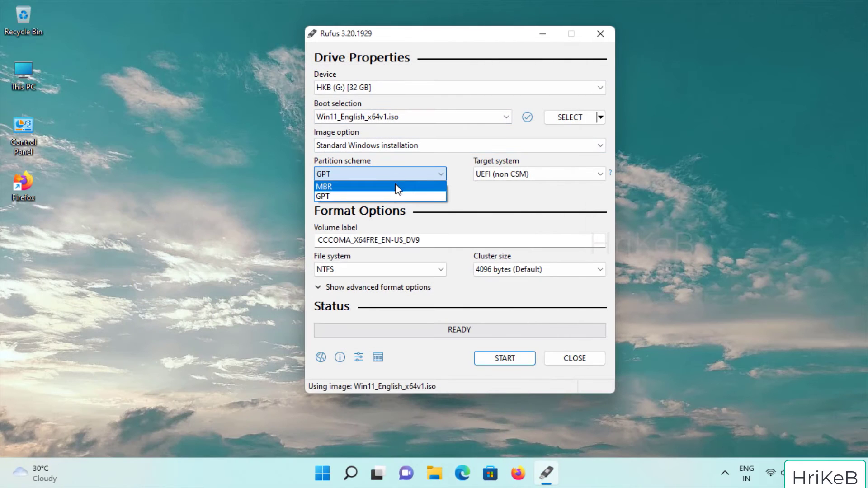
pyautogui.click(392, 193)
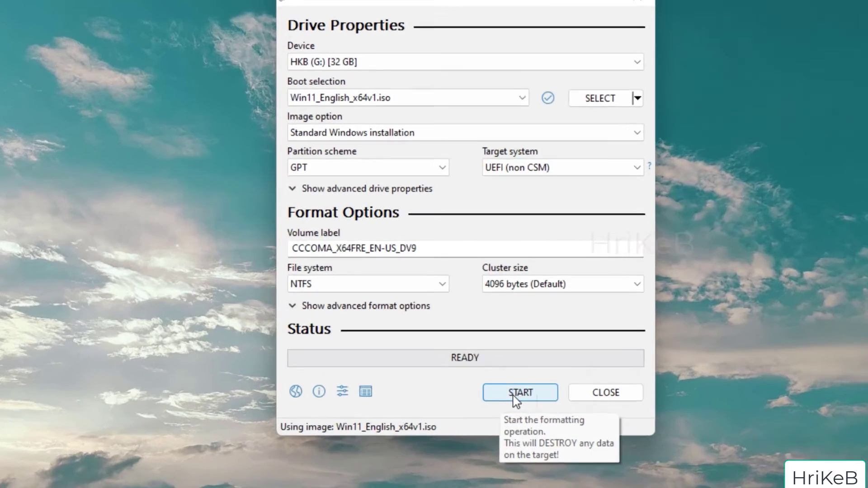
pyautogui.click(501, 359)
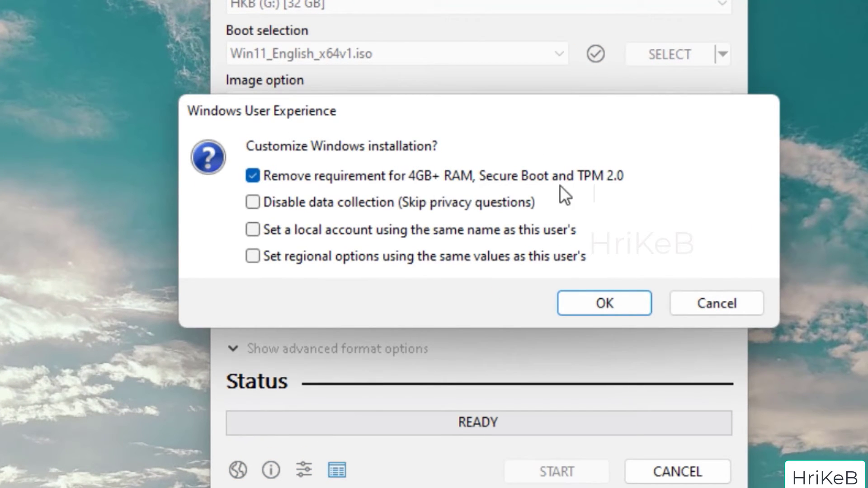
pyautogui.click(248, 179)
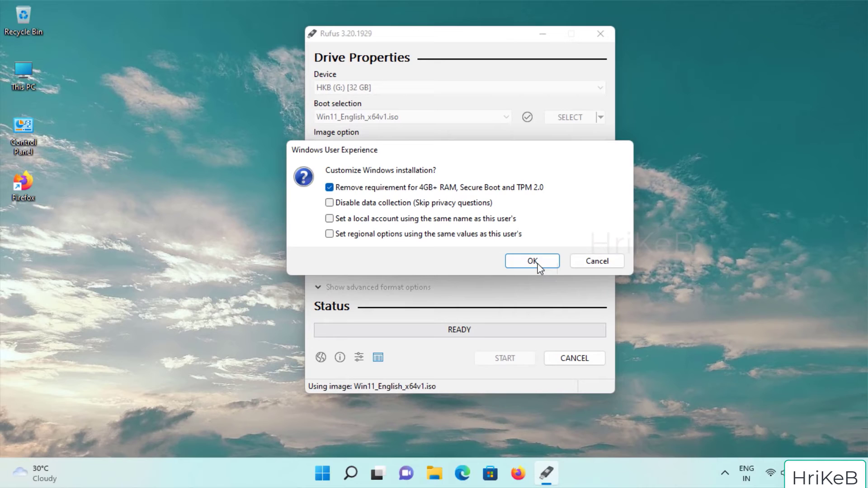
pyautogui.click(537, 265)
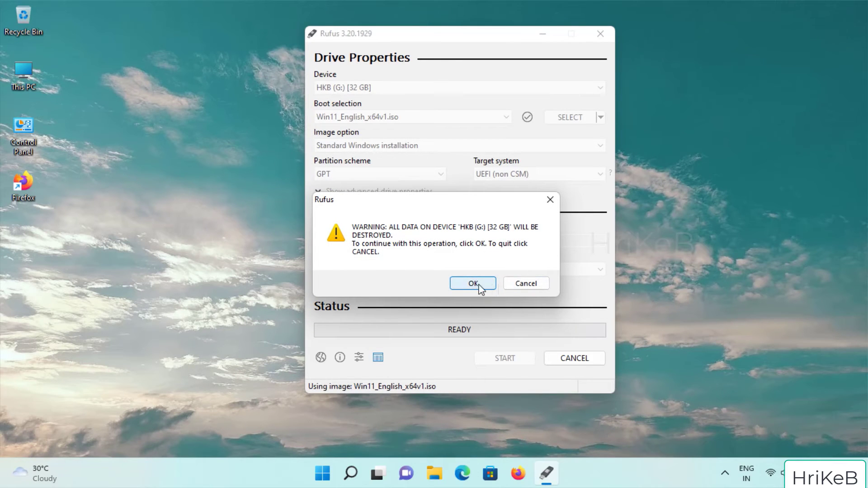
pyautogui.click(476, 286)
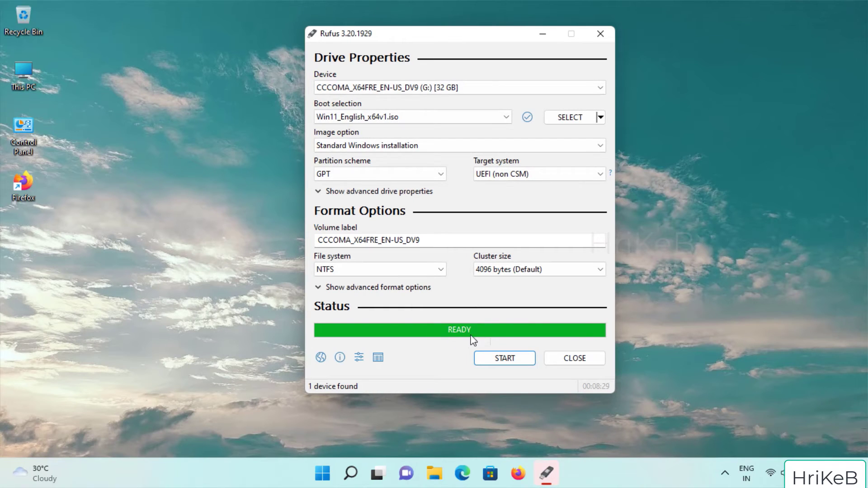
# Step: Close Rufus and view the setup files on the CCCOMA_X64FRE_EN-US_DV9 (G:) USB drive in File Explorer, closing it when done
pyautogui.click(573, 360)
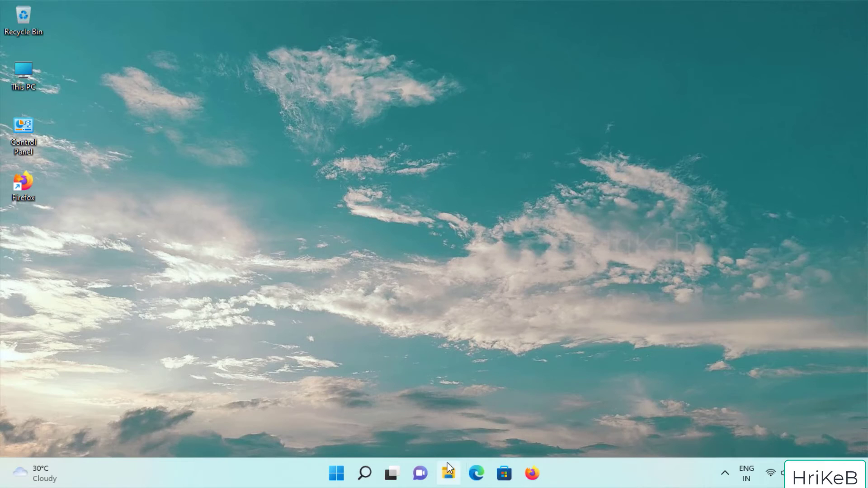
pyautogui.click(447, 470)
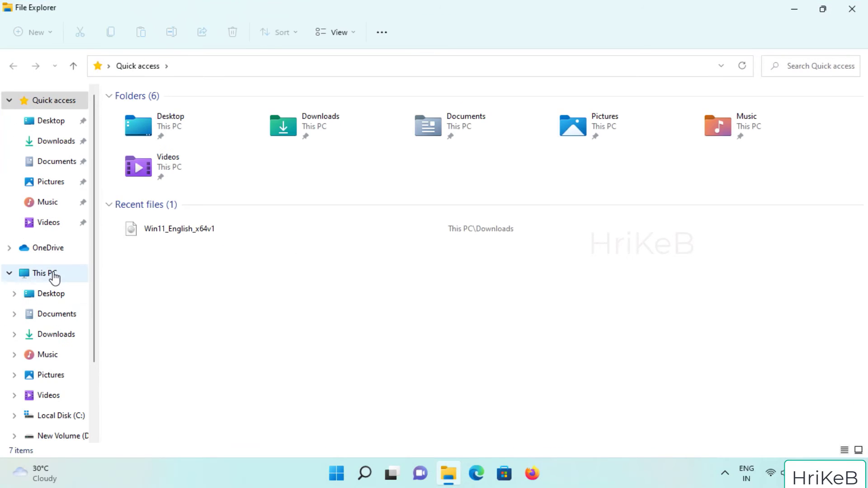
pyautogui.click(54, 276)
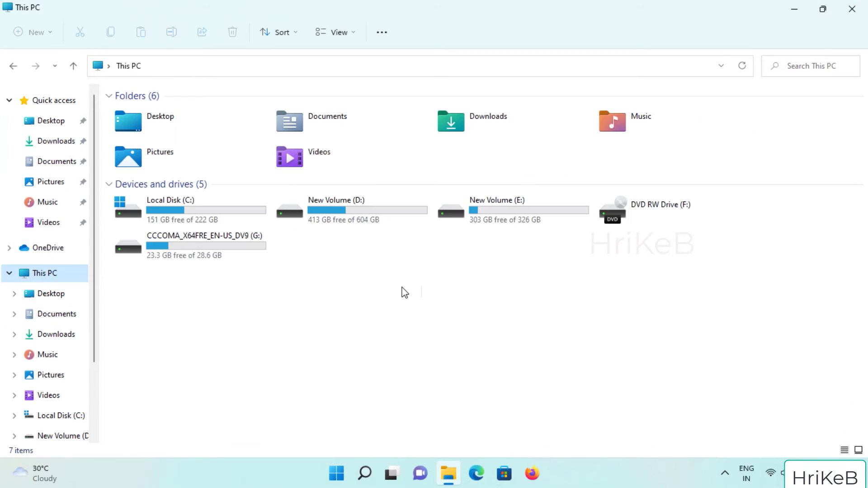
pyautogui.doubleClick(206, 257)
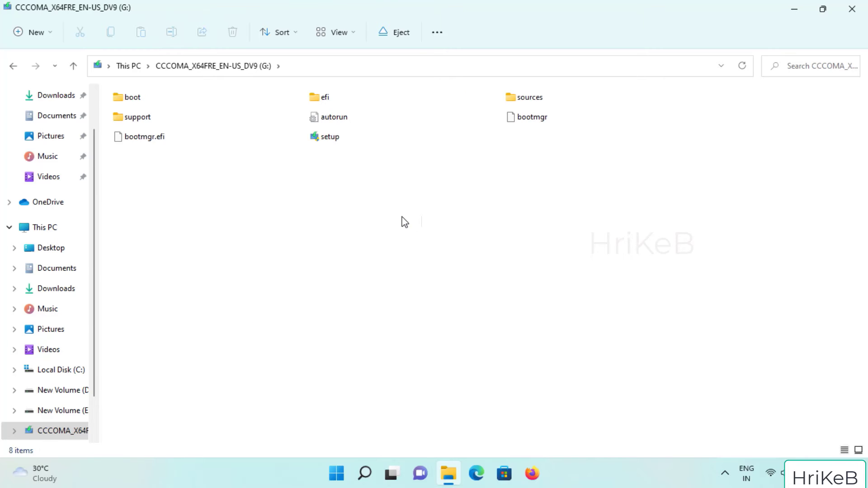
pyautogui.click(864, 15)
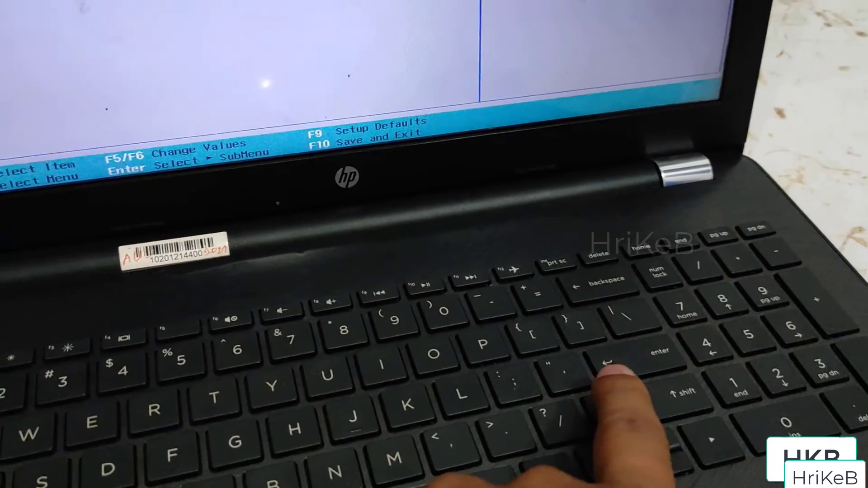
# Step: Enable Legacy Support in the Boot Options of the BIOS system configuration, accepting the boot warning
pyautogui.press('Return')
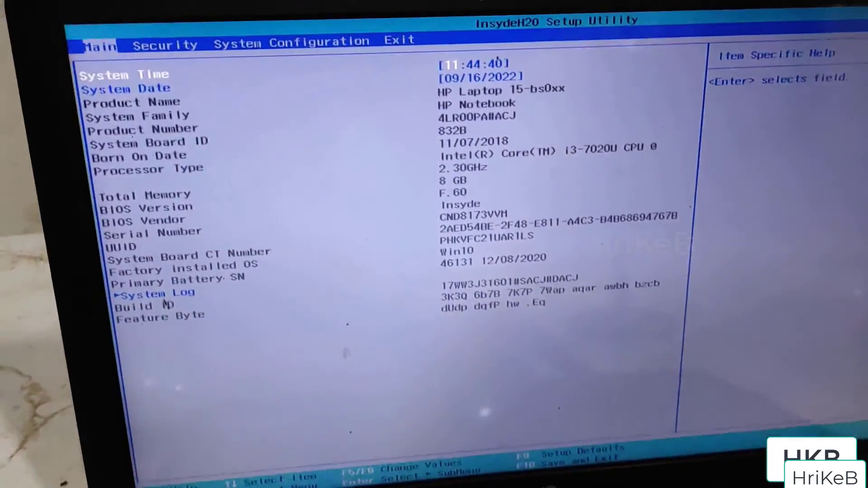
pyautogui.press('Right')
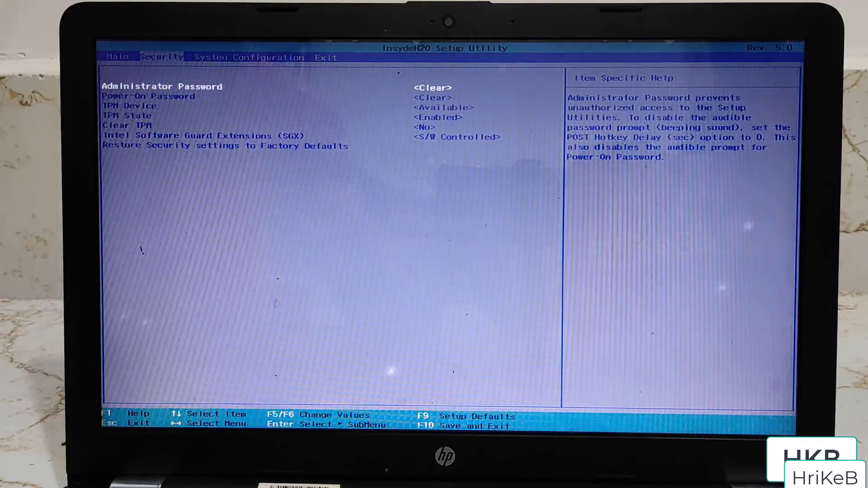
pyautogui.press('Right')
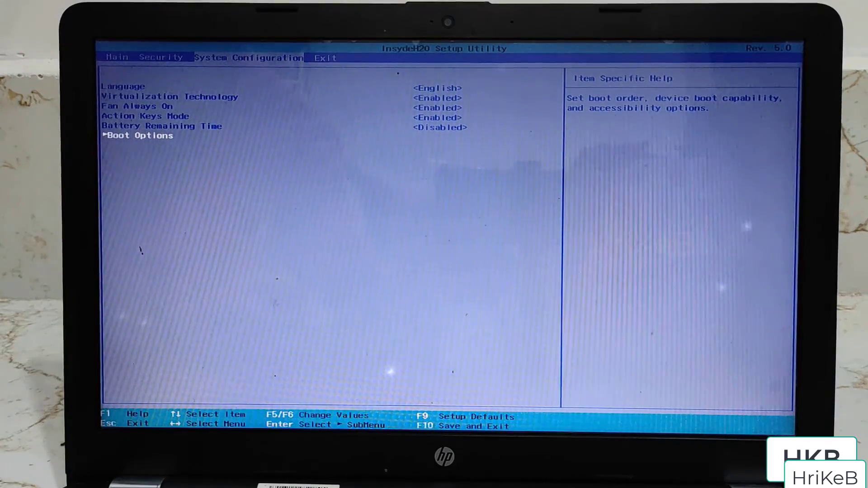
pyautogui.press('Return')
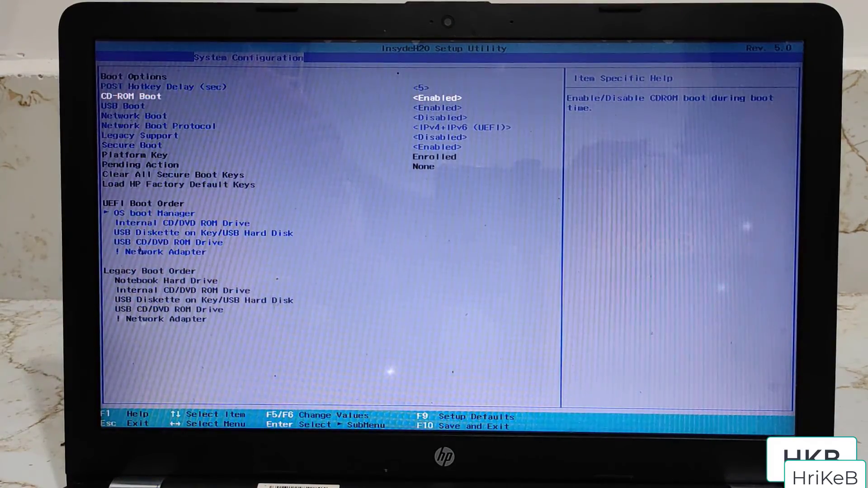
pyautogui.press('Down')
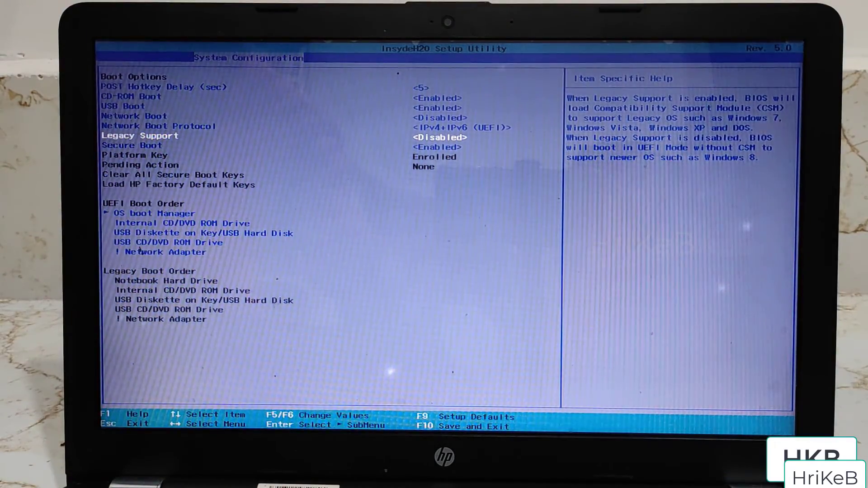
pyautogui.press('Return')
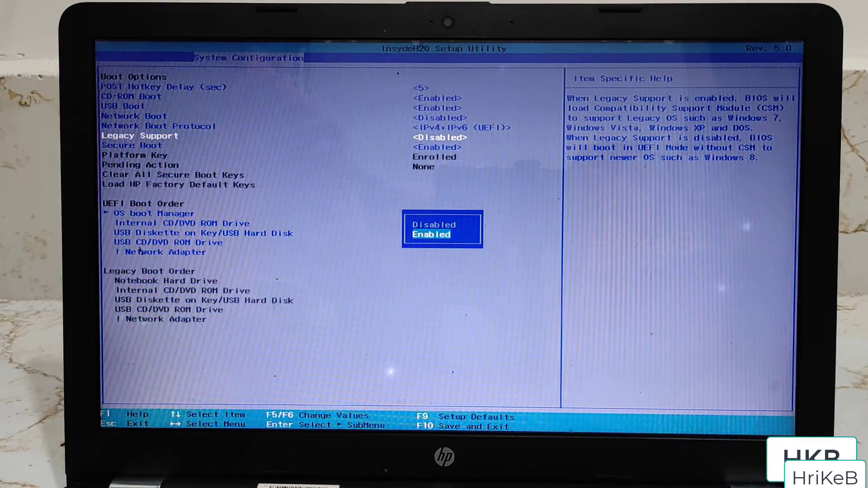
pyautogui.press('Return')
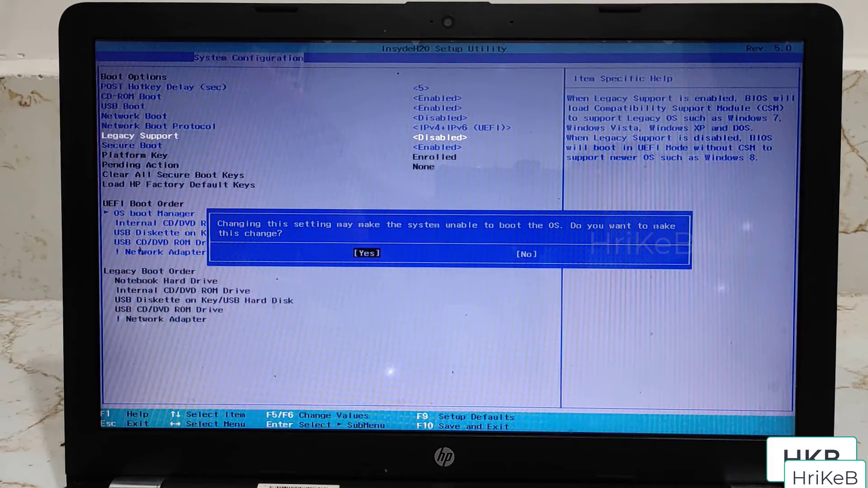
pyautogui.press('Return')
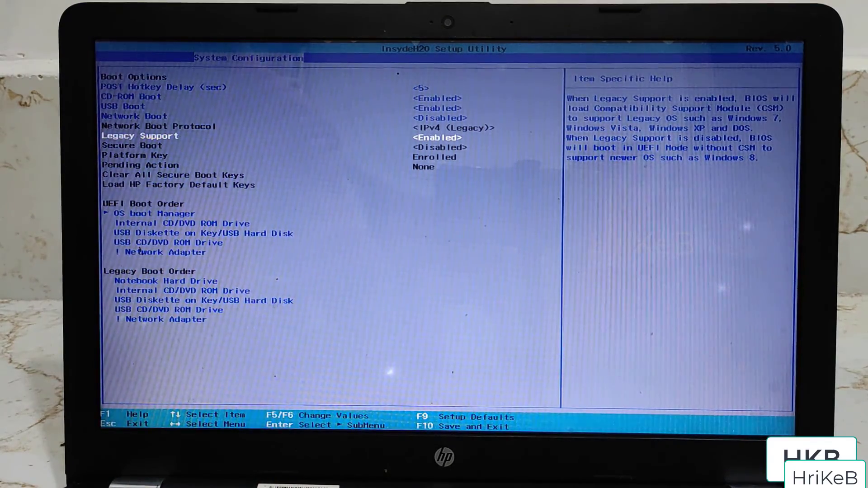
# Step: Save the BIOS settings and exit, and enter the displayed pass code to complete the operating system boot mode change
pyautogui.press('F10')
pyautogui.press('Return')
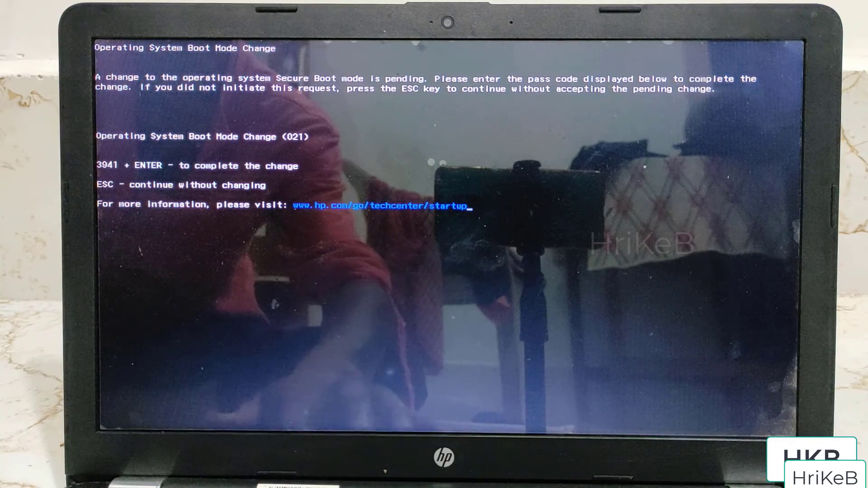
pyautogui.write('3941')
pyautogui.press('Return')
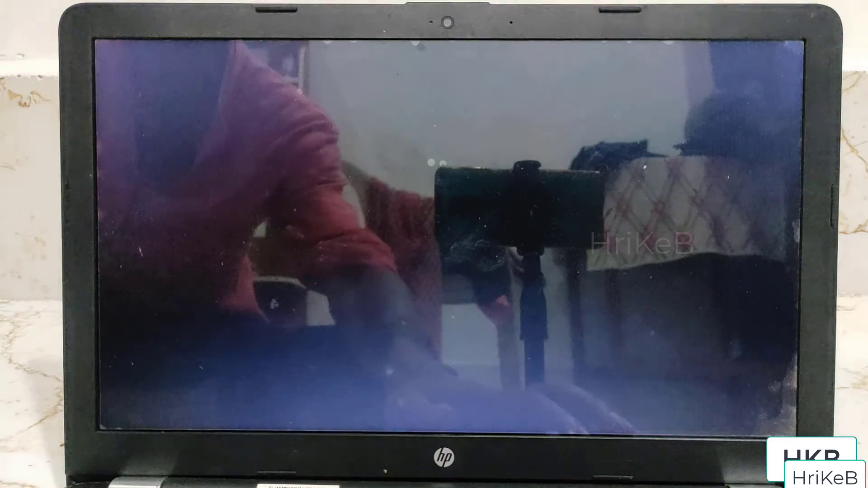
# Step: Boot from the USB Hard Drive (UEFI) and start a custom Windows-only installation with English (India) formats, accepting the license terms
pyautogui.press('F9')
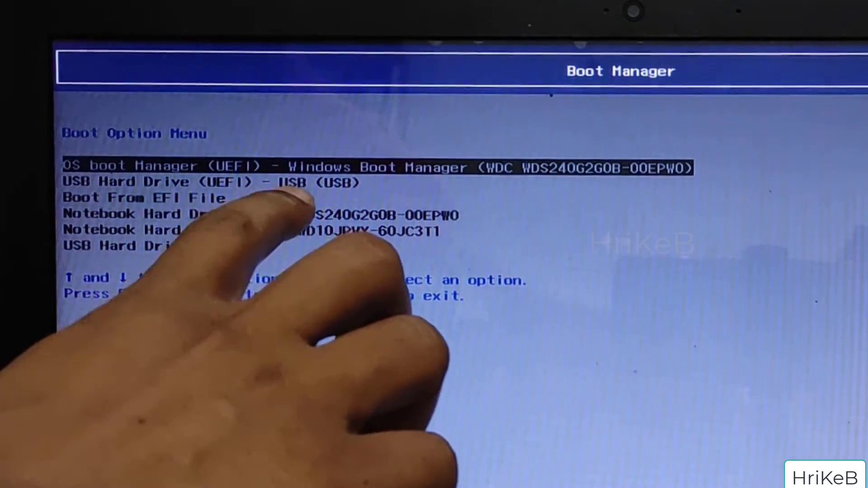
pyautogui.press('Down')
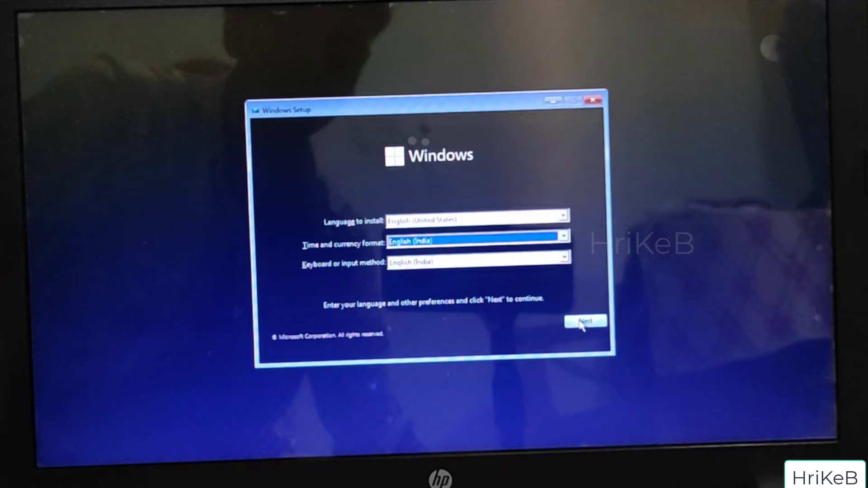
pyautogui.click(578, 323)
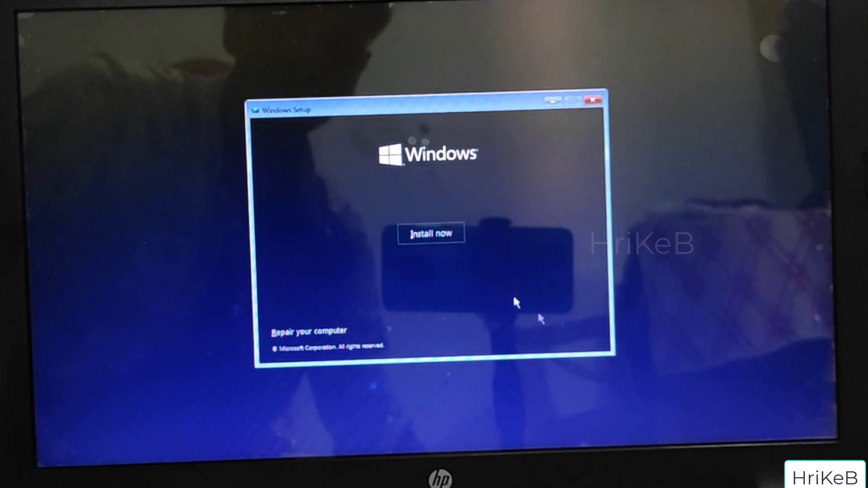
pyautogui.click(415, 235)
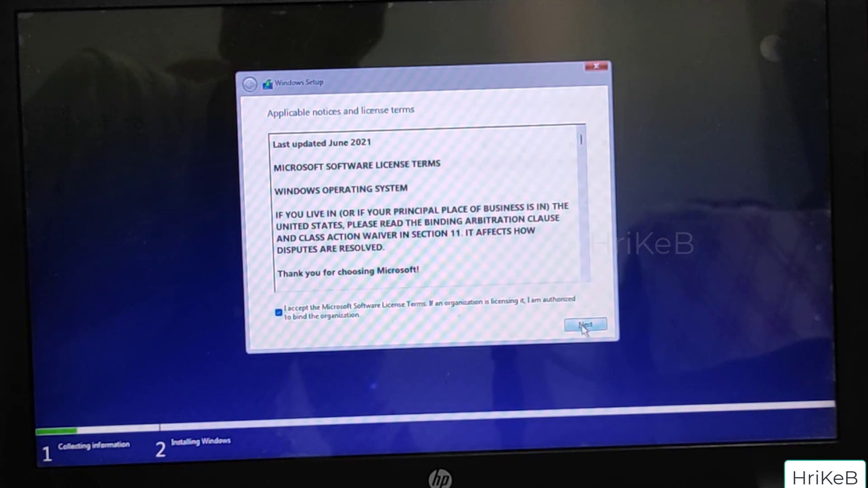
pyautogui.click(584, 325)
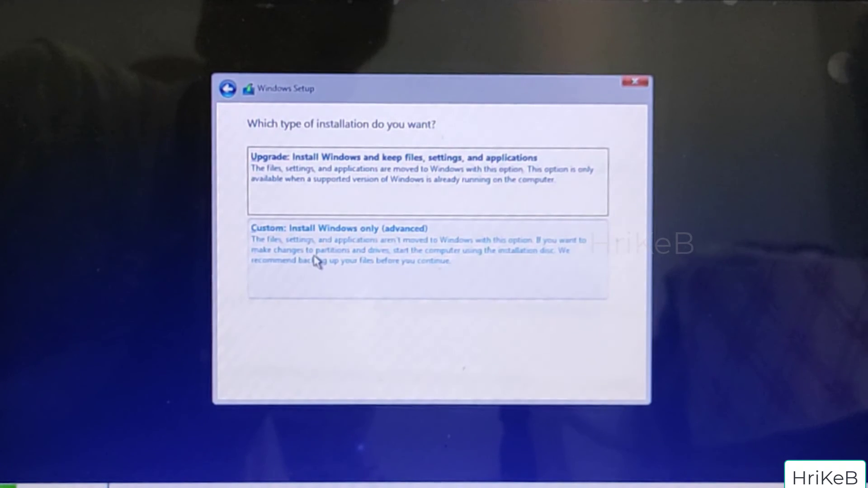
pyautogui.click(318, 261)
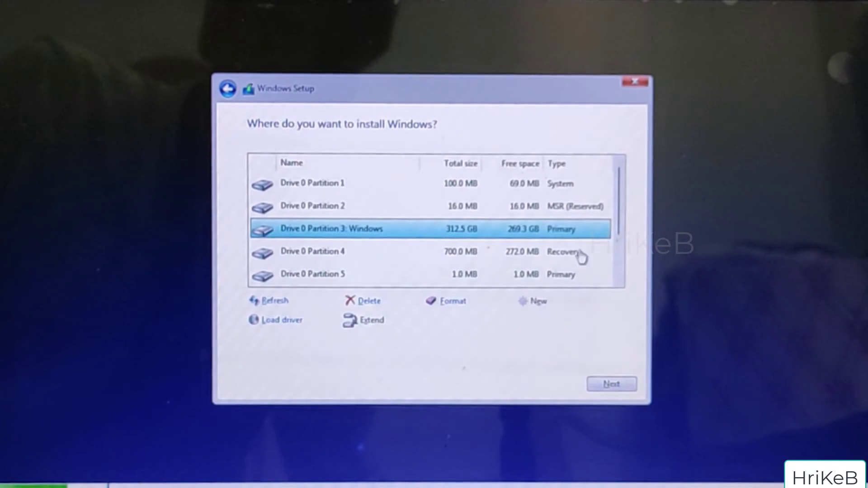
# Step: Create a new 228919 MB partition from the unallocated space on Drive 1
pyautogui.click(618, 281)
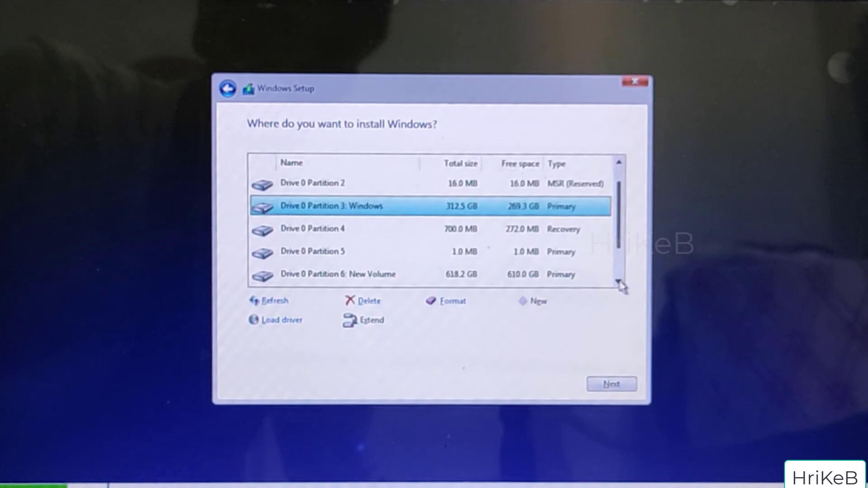
pyautogui.click(618, 281)
pyautogui.click(619, 281)
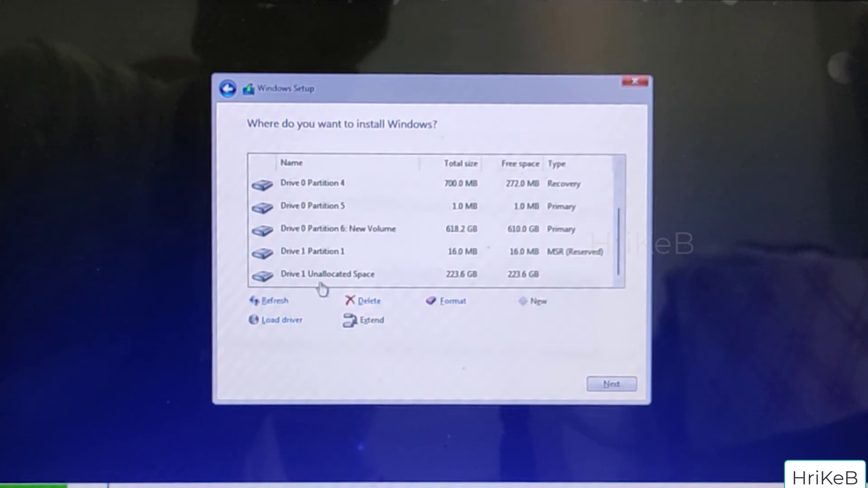
pyautogui.click(296, 281)
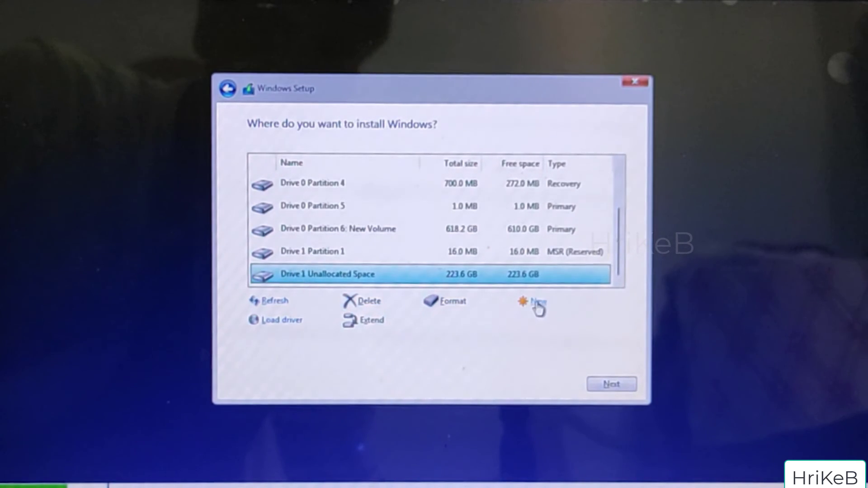
pyautogui.click(538, 304)
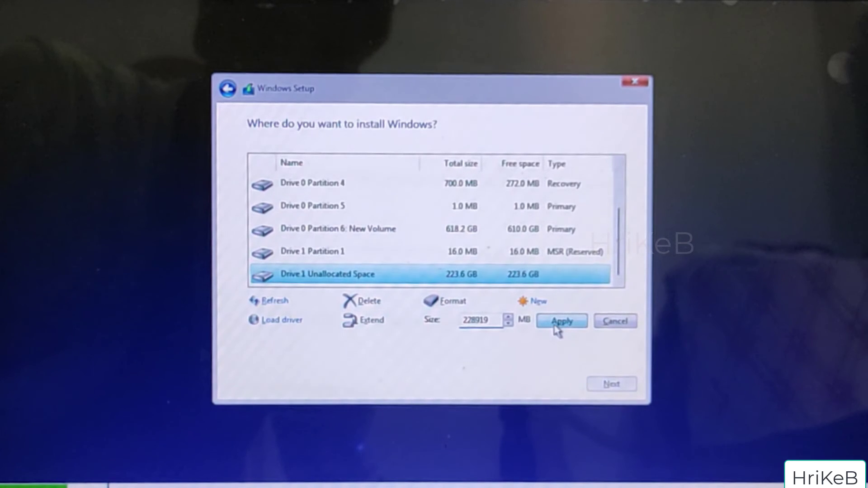
pyautogui.click(560, 321)
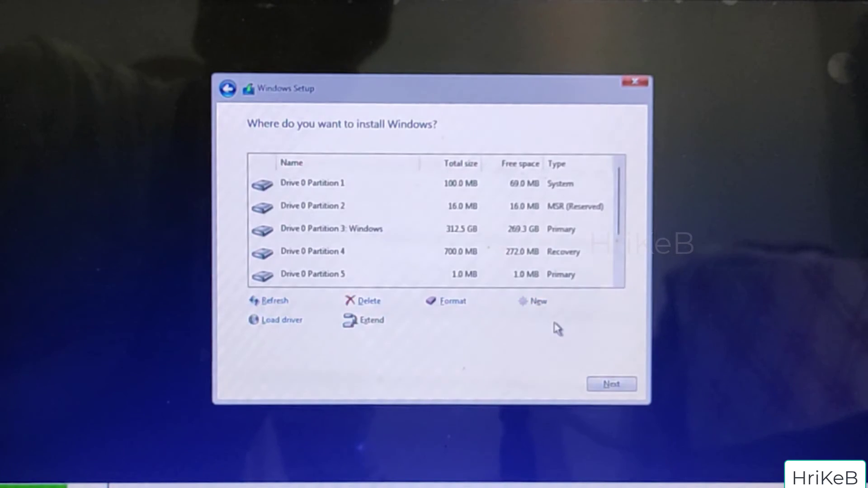
# Step: Choose Drive 1 Partition 2 as the installation target and start installing Windows on it
pyautogui.click(617, 281)
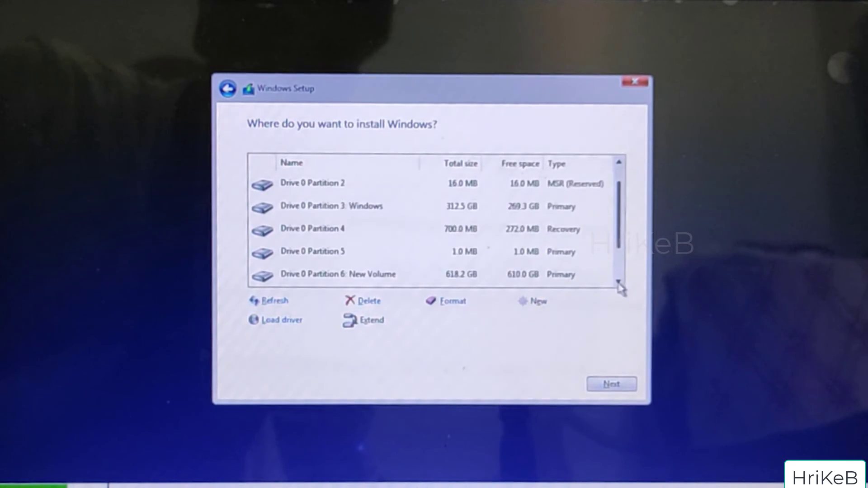
pyautogui.click(618, 281)
pyautogui.click(618, 281)
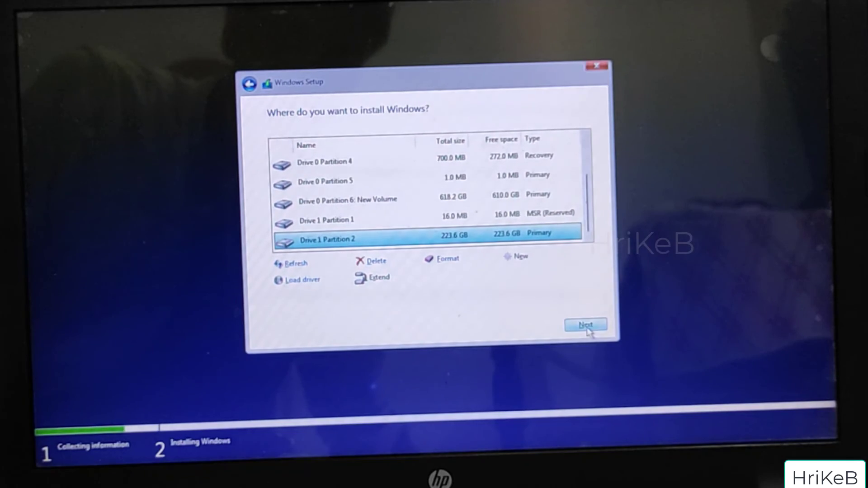
pyautogui.click(586, 326)
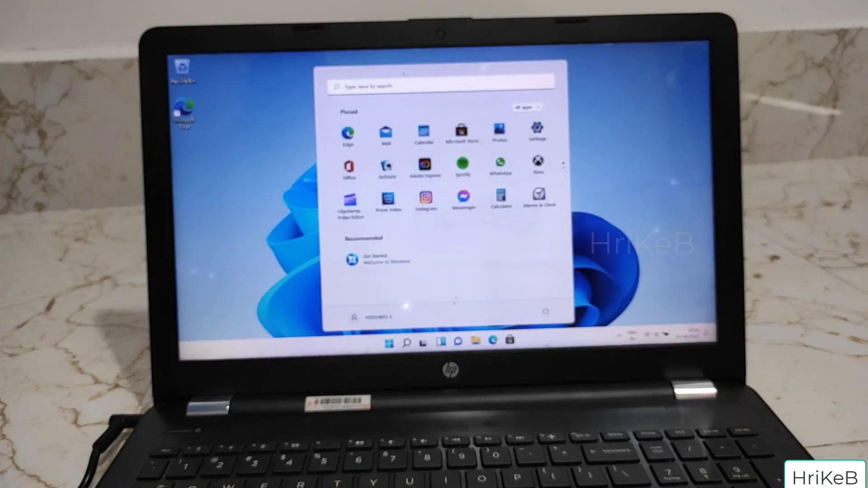
# Step: Check the installed Windows version by searching for and running winver, and close the About Windows dialog
pyautogui.click(255, 228)
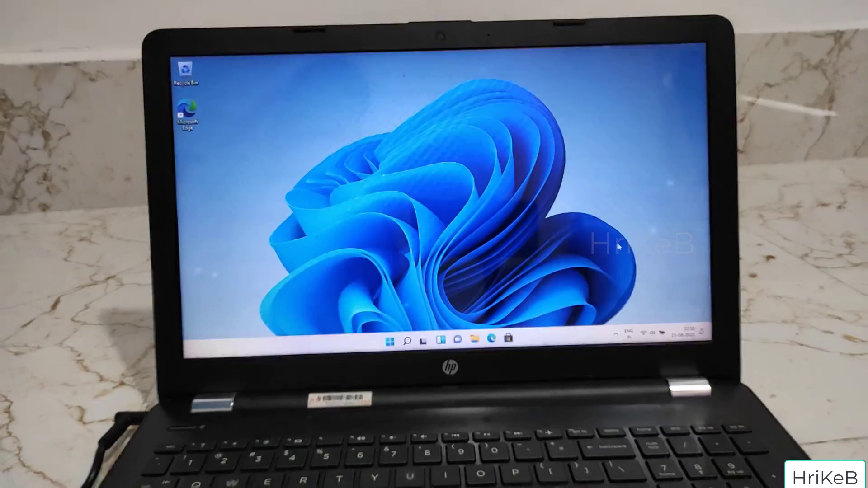
pyautogui.click(407, 340)
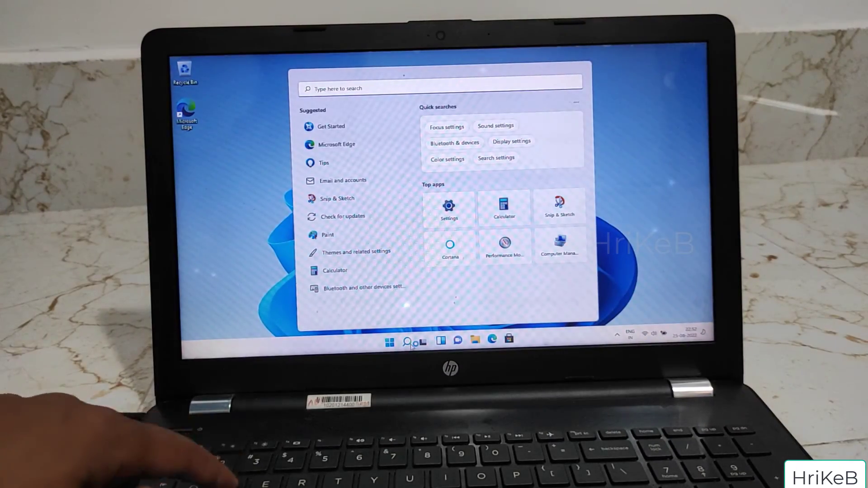
pyautogui.write('win')
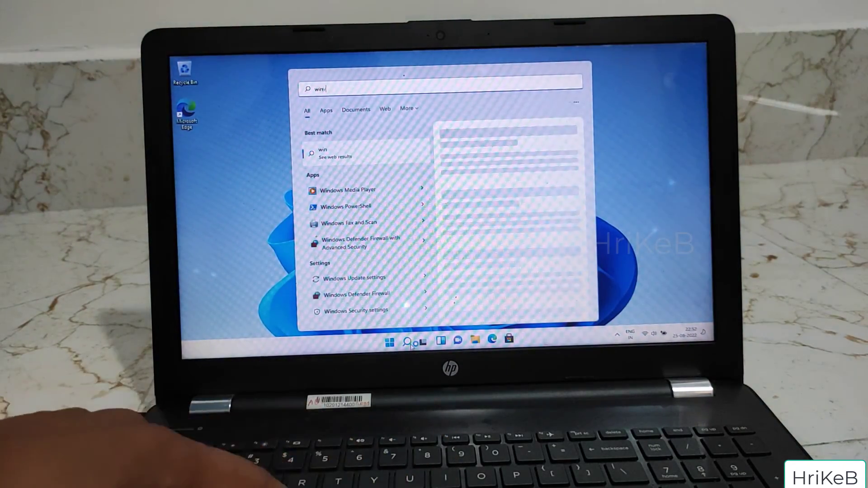
pyautogui.write('ver')
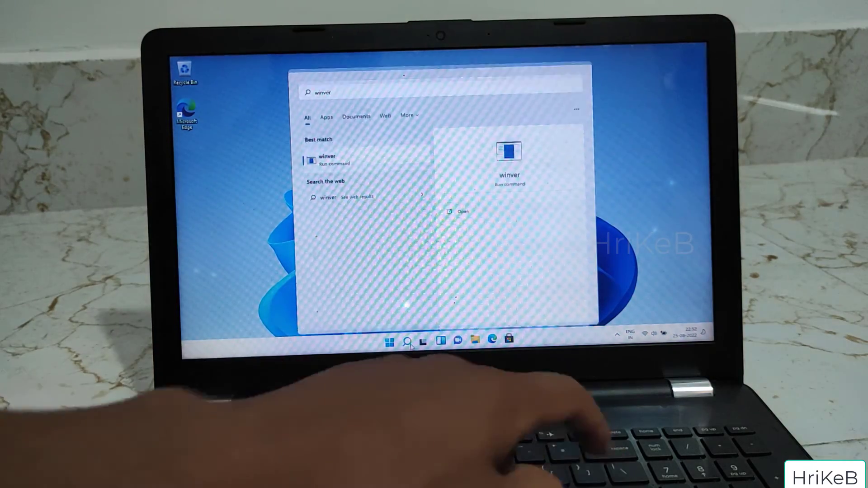
pyautogui.press('Return')
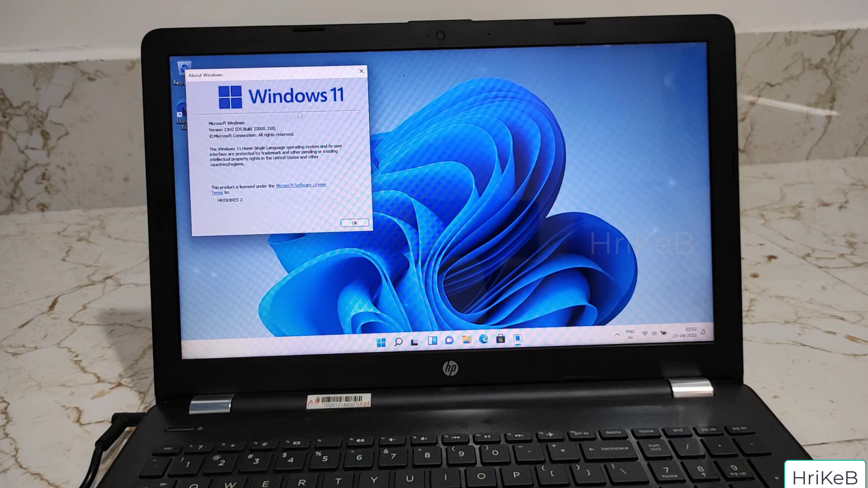
pyautogui.click(349, 226)
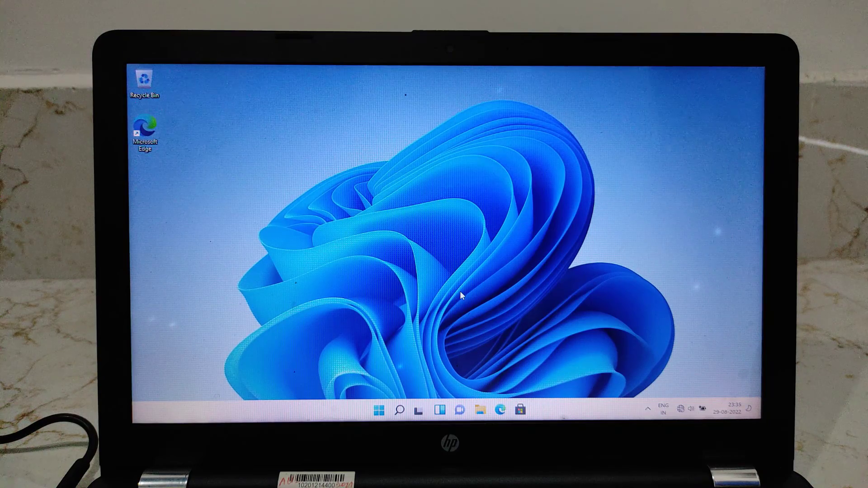